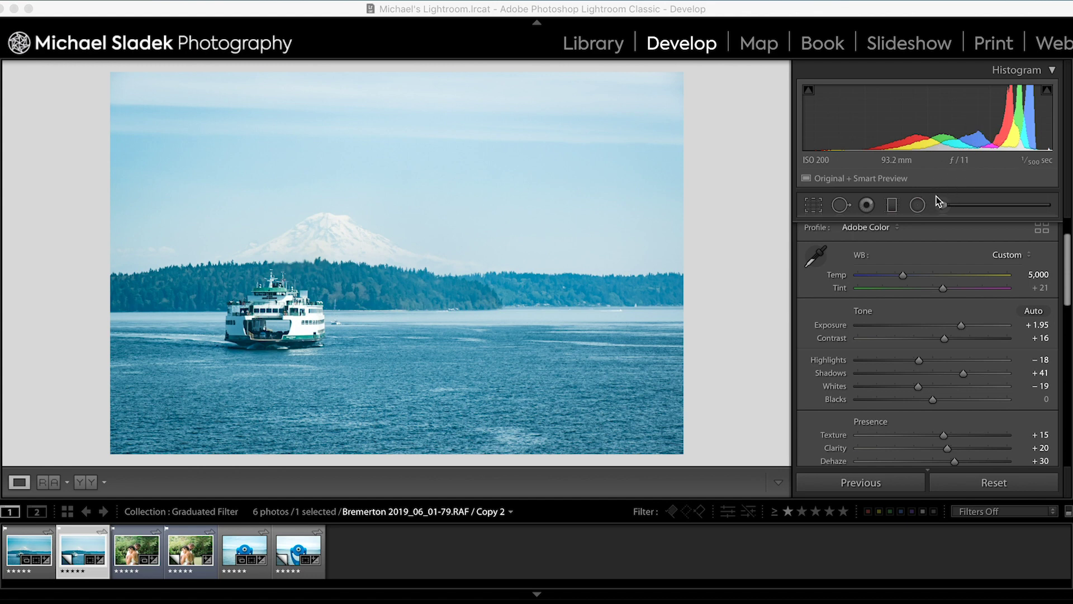
- Pick the Graduated Filter tool, collapse the Basic panel and reset every effect slider to zero
left_click(891, 206)
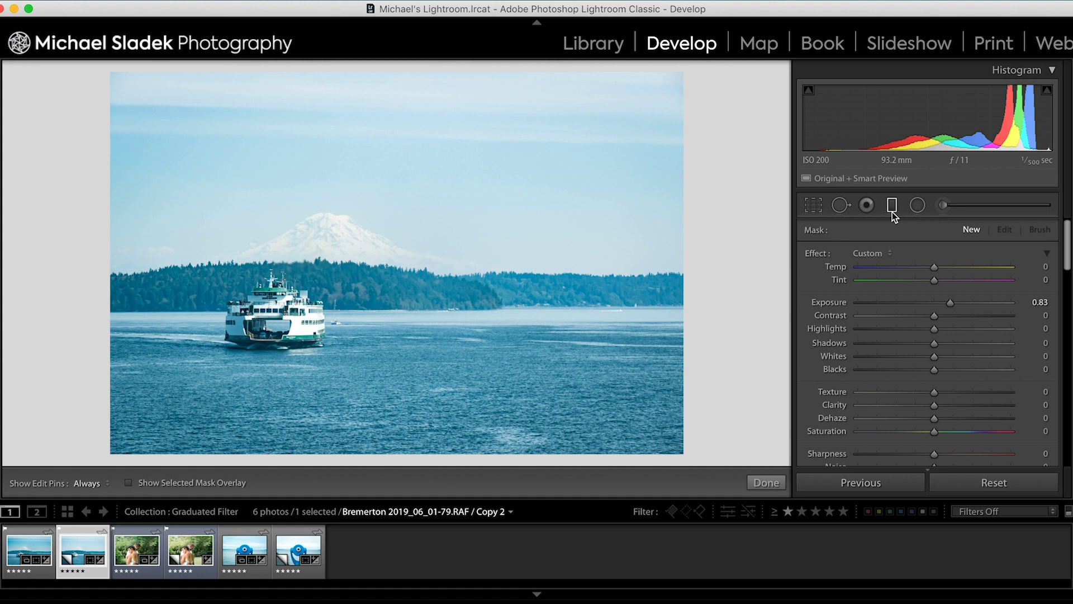
mouse_move(1068, 244)
left_mouse_down()
mouse_move(1066, 287)
mouse_move(1066, 238)
left_mouse_up()
scroll(944, 405, "down", 3)
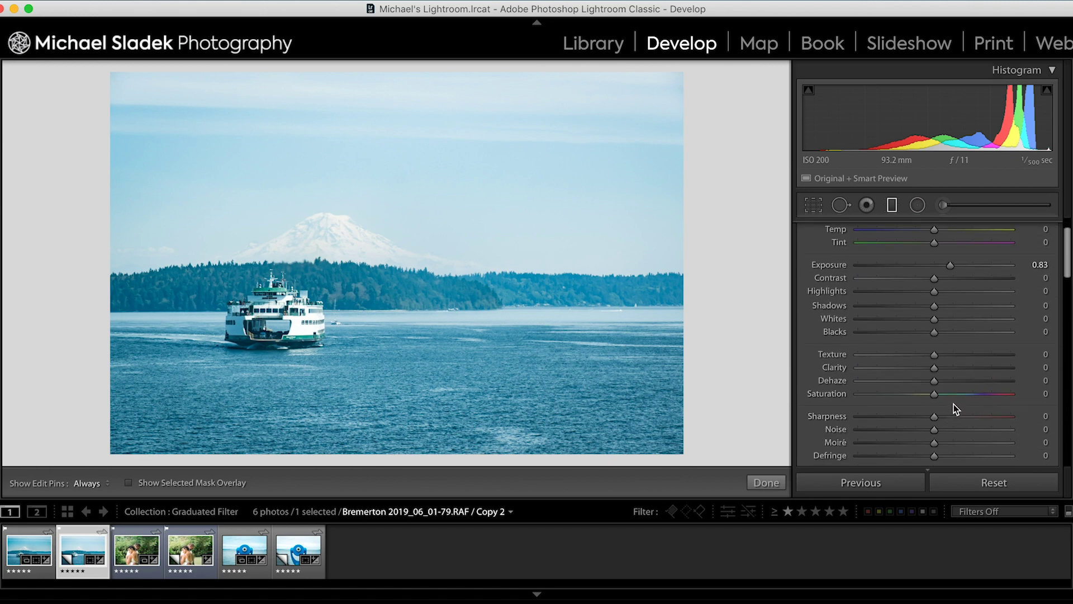
scroll(954, 404, "down", 15)
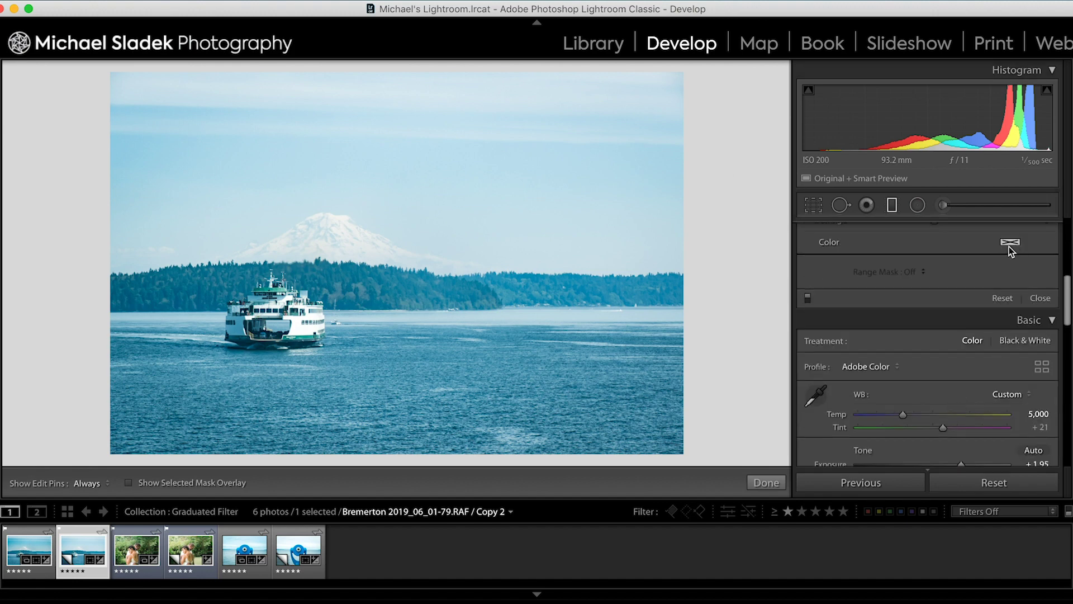
left_click(1003, 323)
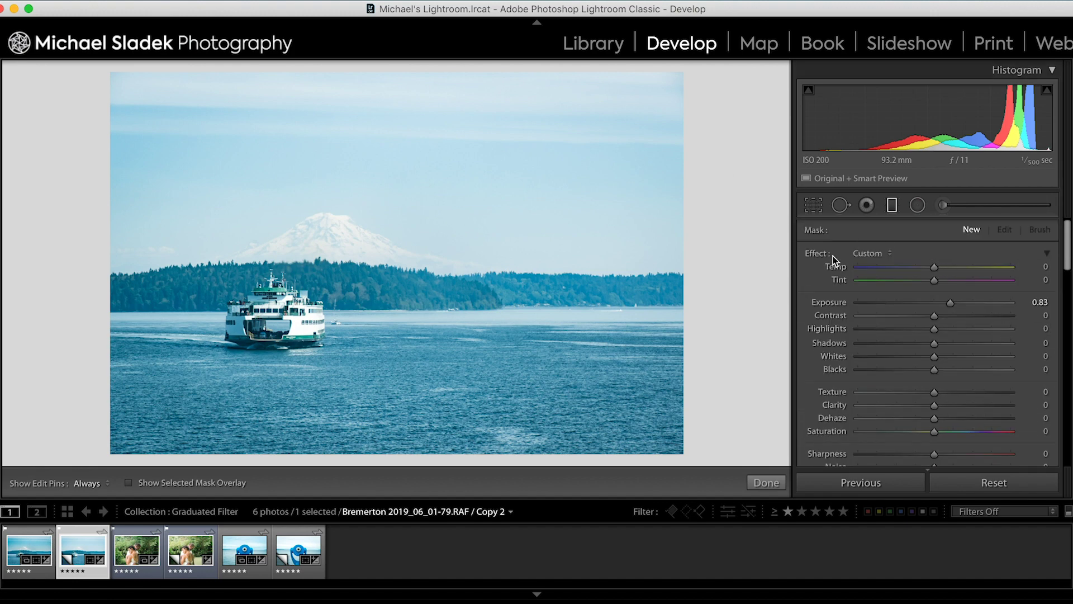
double_click(817, 254)
- Set the filter's Exposure to -0.84 and draw it down across the ferry photo's sky
left_click_drag(934, 307, 920, 303)
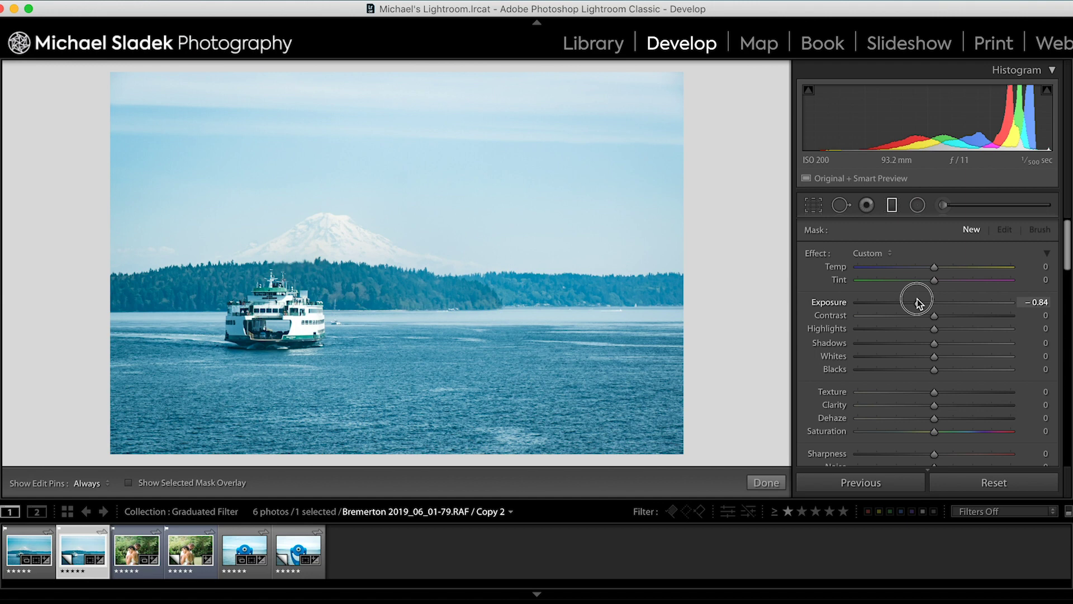
left_click_drag(919, 304, 919, 304)
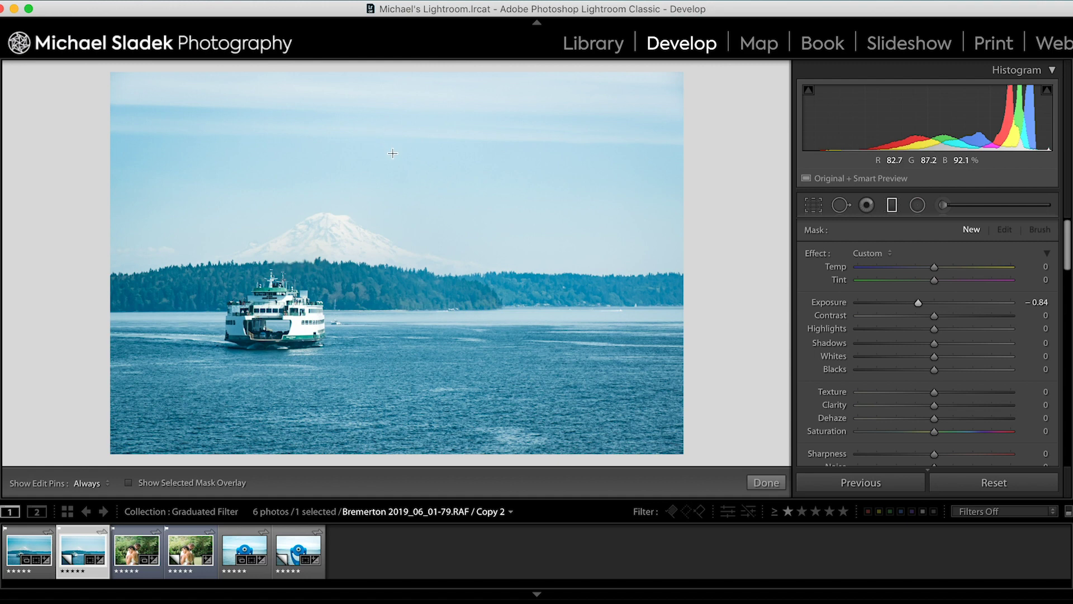
left_click_drag(393, 153, 394, 200)
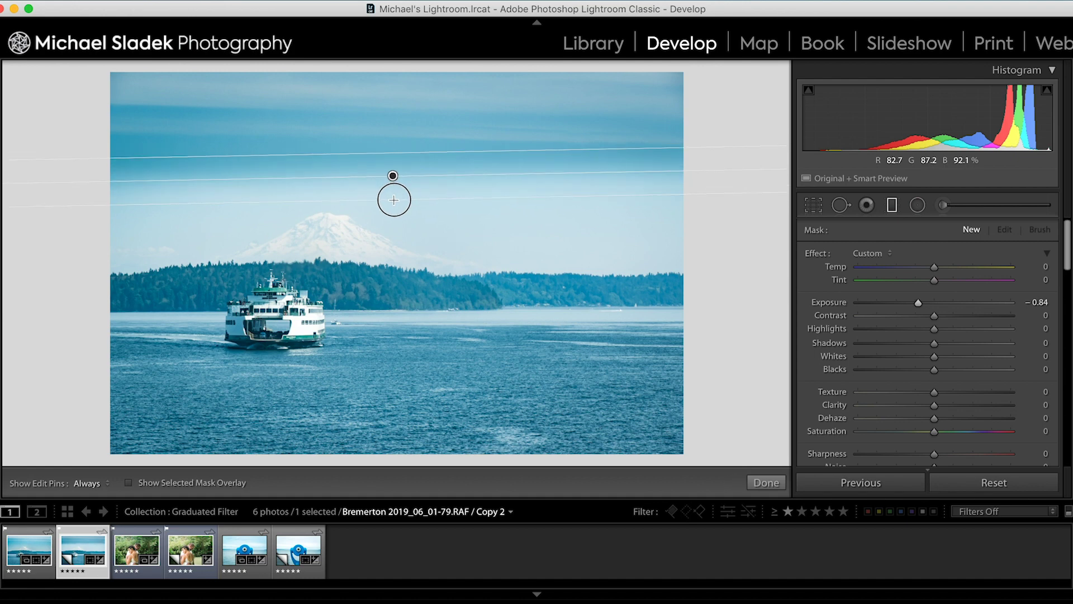
- Extend the level filter down to the shoreline behind the ferry
left_click_drag(394, 200, 396, 296)
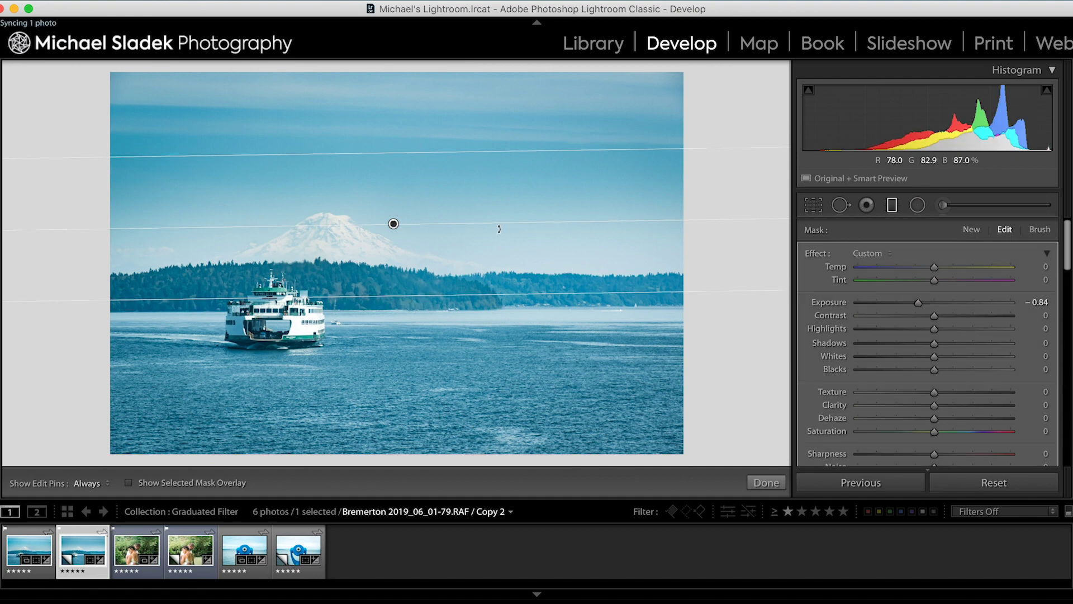
- Turn on the pink mask overlay for the sky filter and adjust the filter's angle
mouse_move(395, 224)
left_click(130, 482)
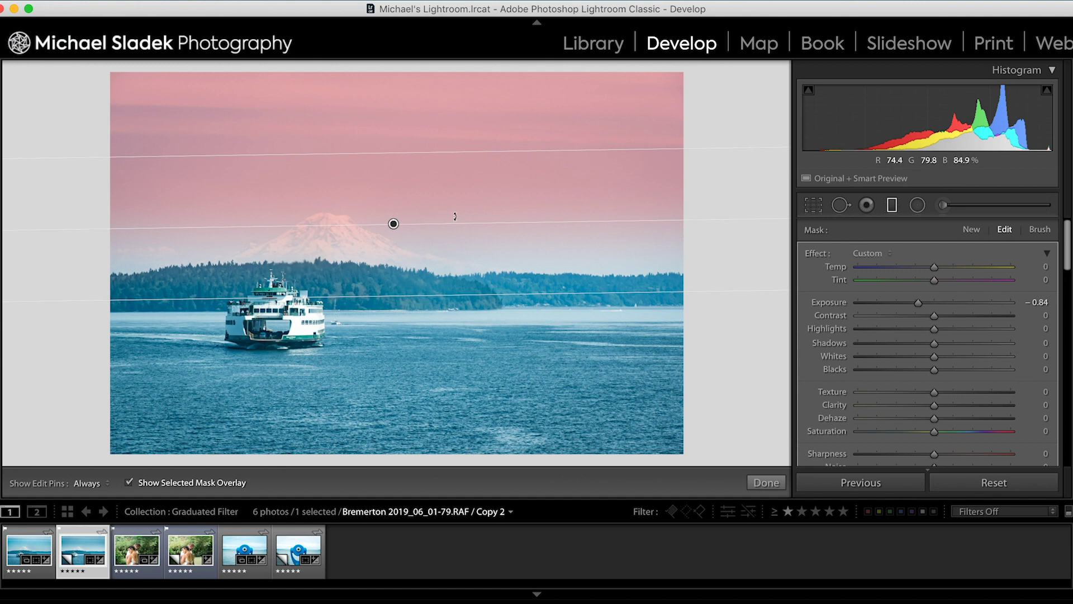
left_click_drag(459, 222, 491, 214)
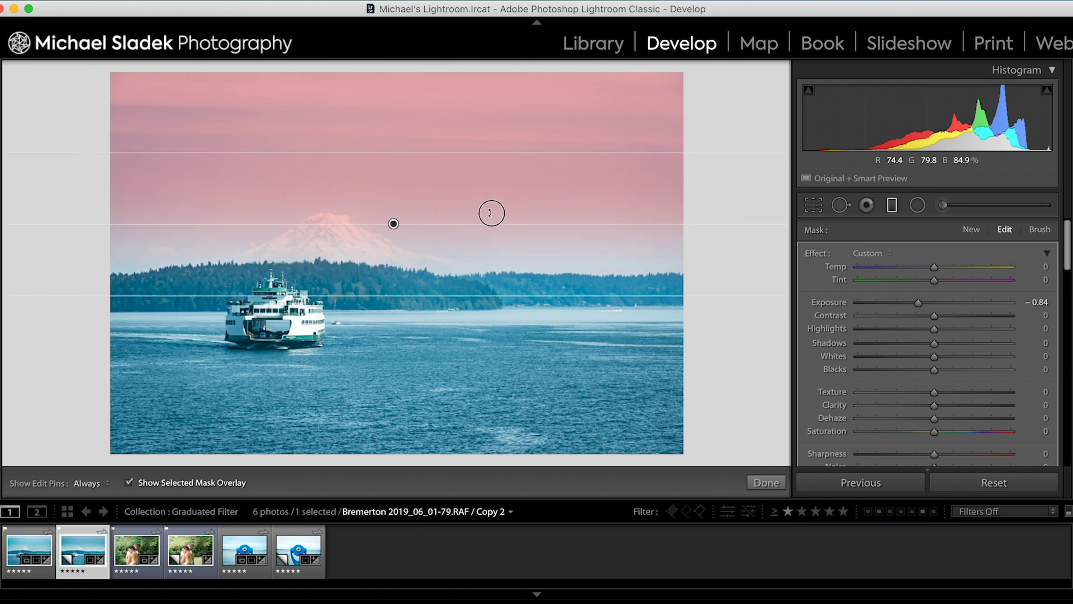
- Level the filter and reposition its lines so the fade runs from the mountain base to the treeline
left_click_drag(492, 213, 491, 215)
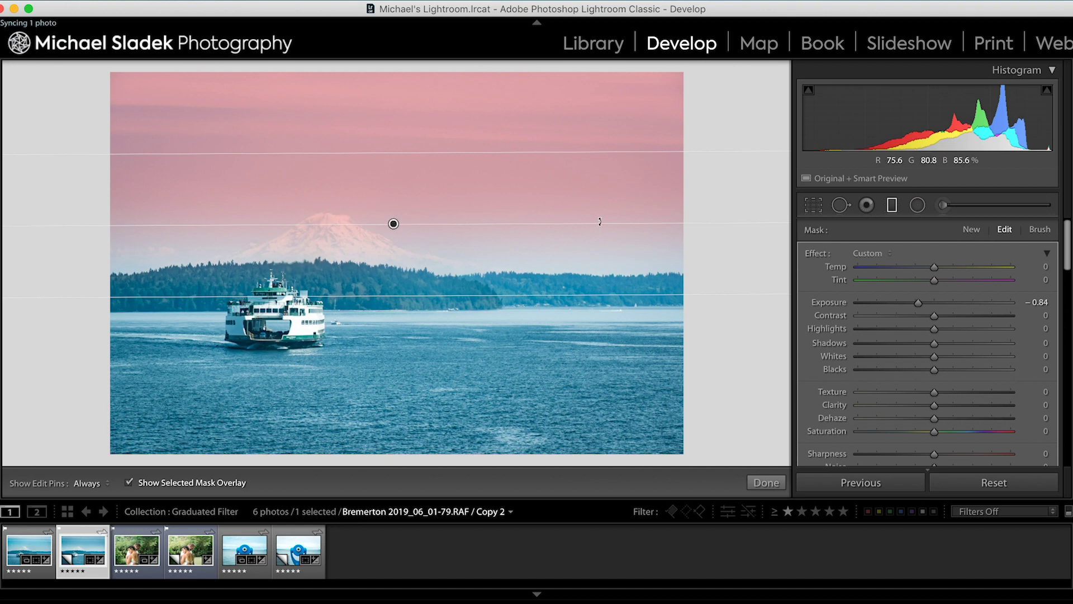
left_click(388, 297)
left_click_drag(388, 297, 384, 236)
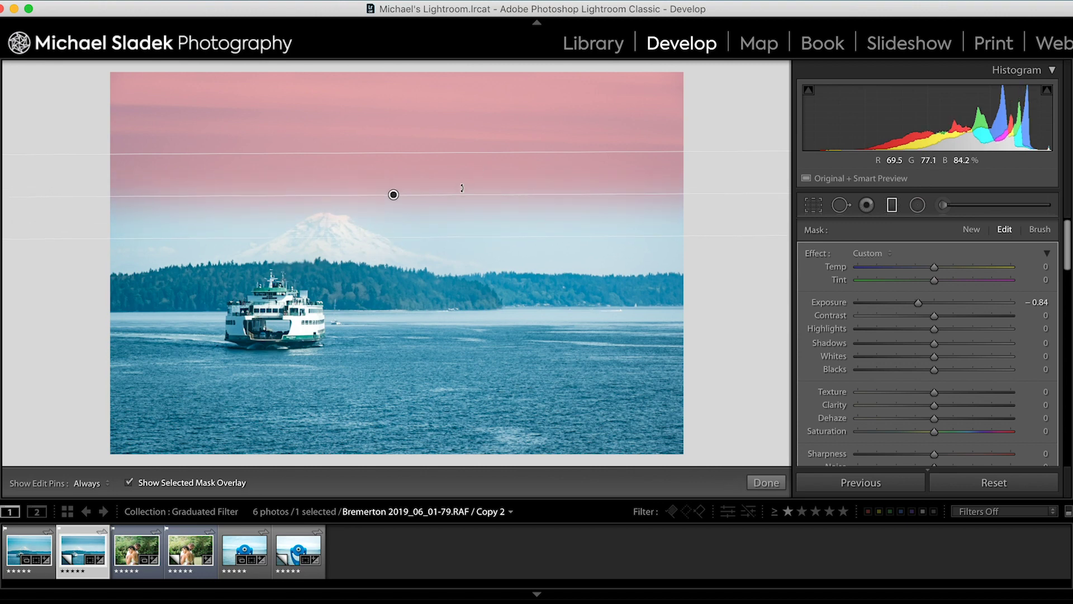
left_click_drag(446, 233, 438, 338)
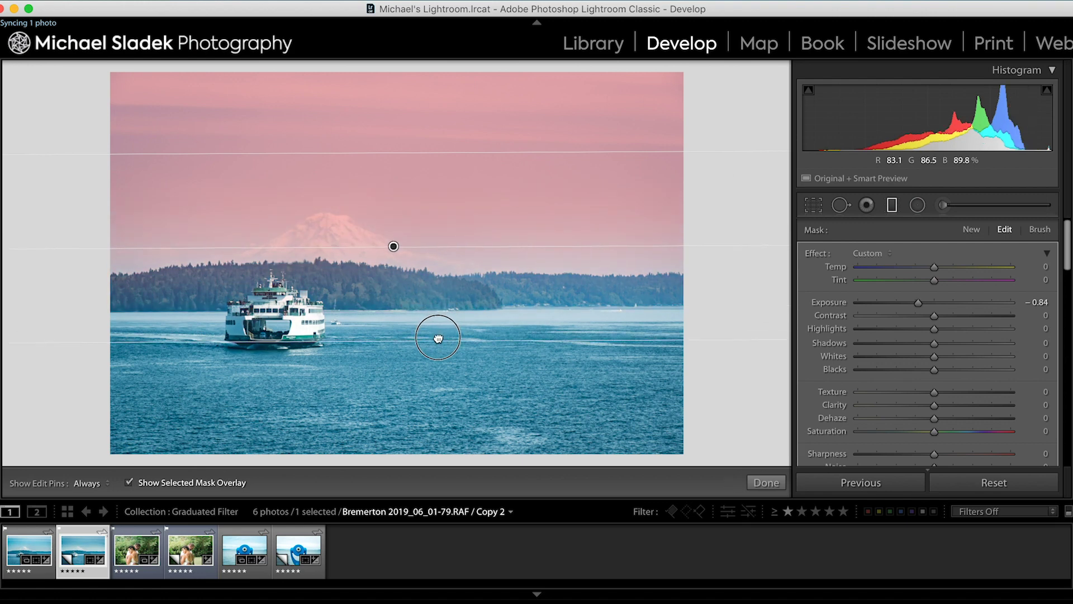
left_click_drag(439, 339, 389, 261)
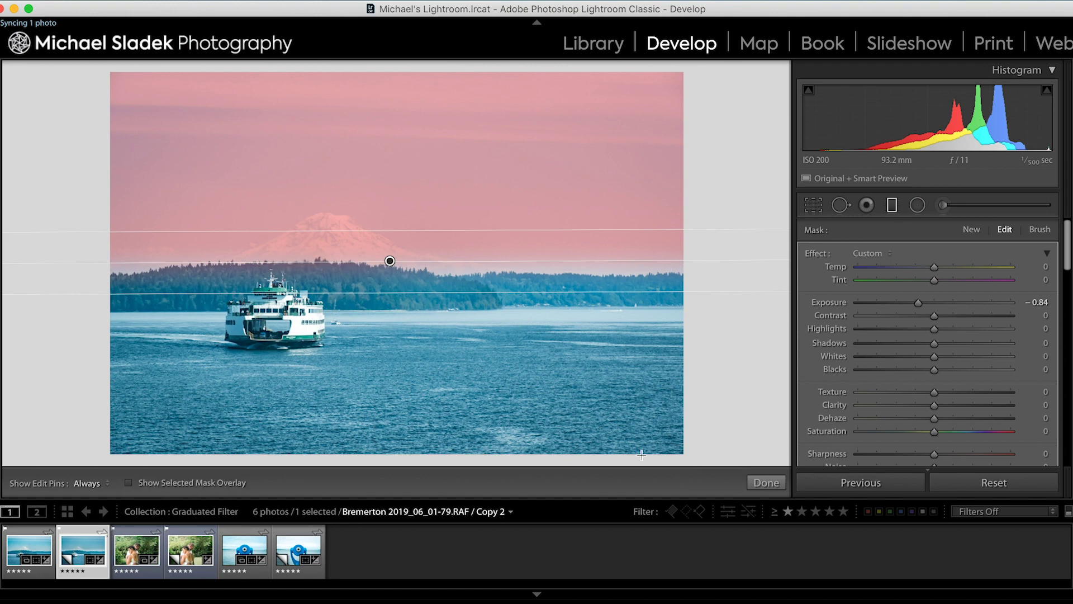
- Hide the overlay and set the filter to Exposure -0.68, Contrast 8, Texture 8, Dehaze 30
key("o")
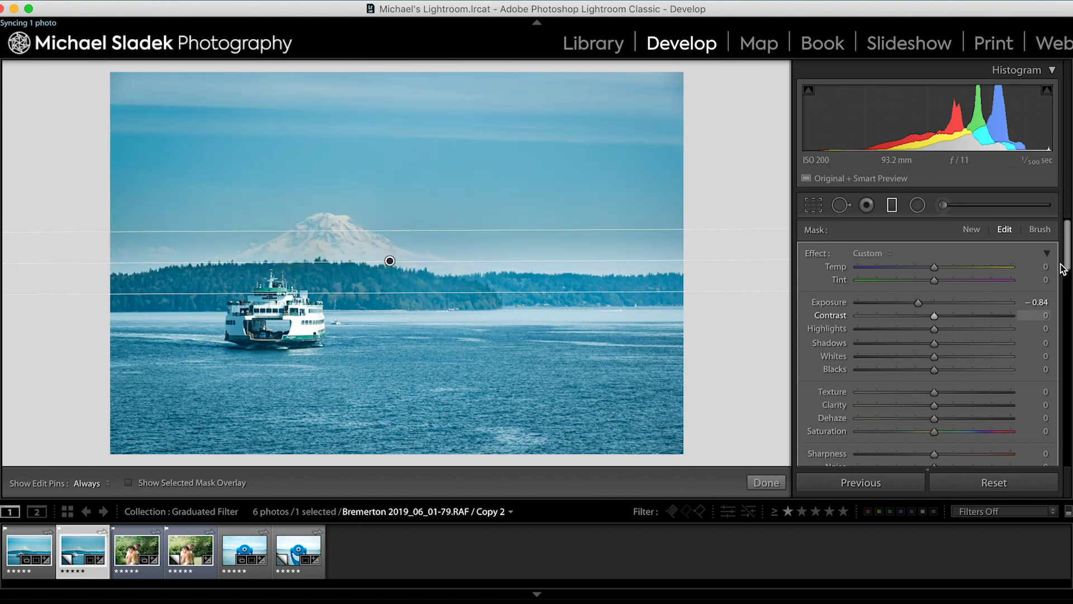
left_click_drag(1068, 263, 1069, 268)
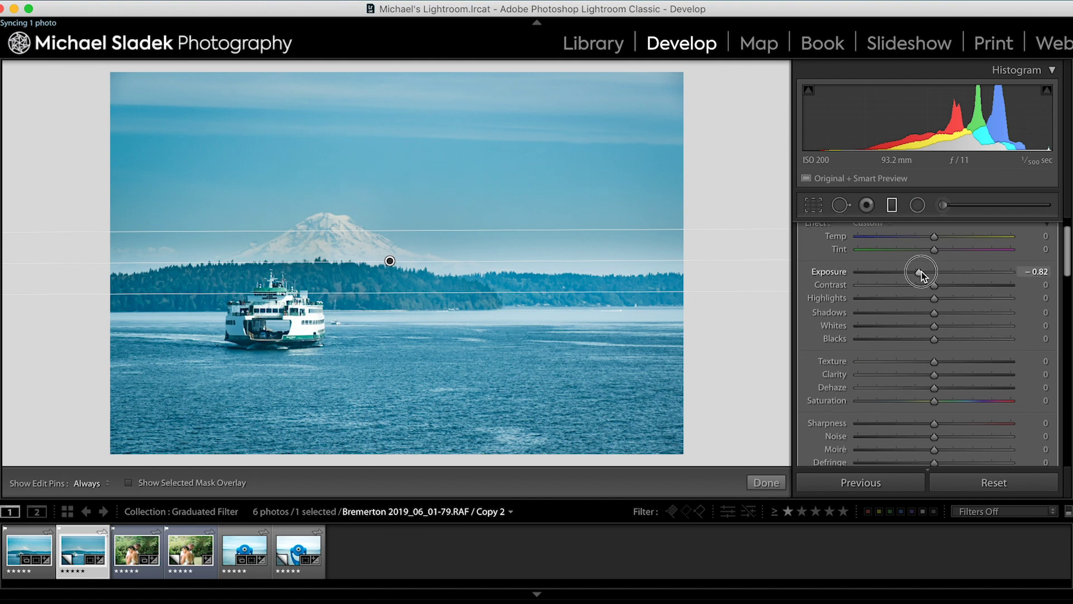
left_click_drag(922, 272, 921, 271)
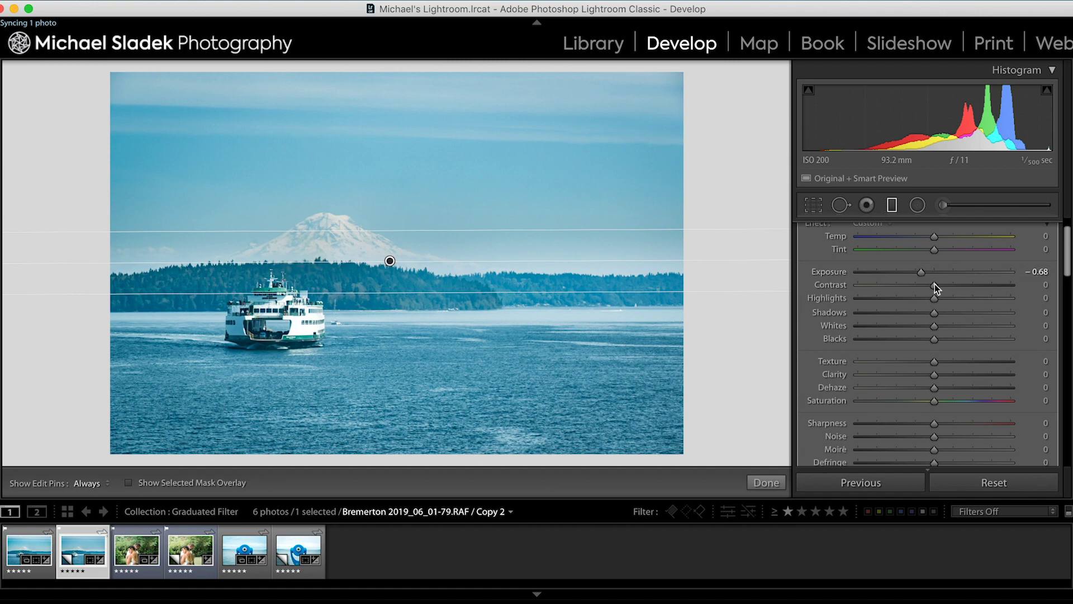
left_click_drag(935, 284, 941, 285)
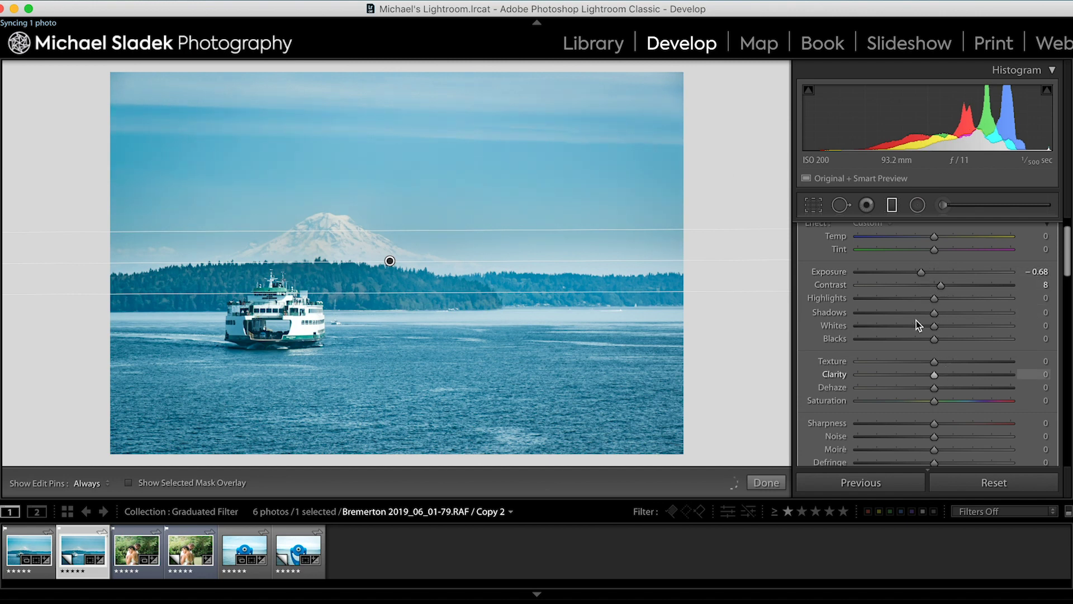
left_click_drag(934, 362, 959, 396)
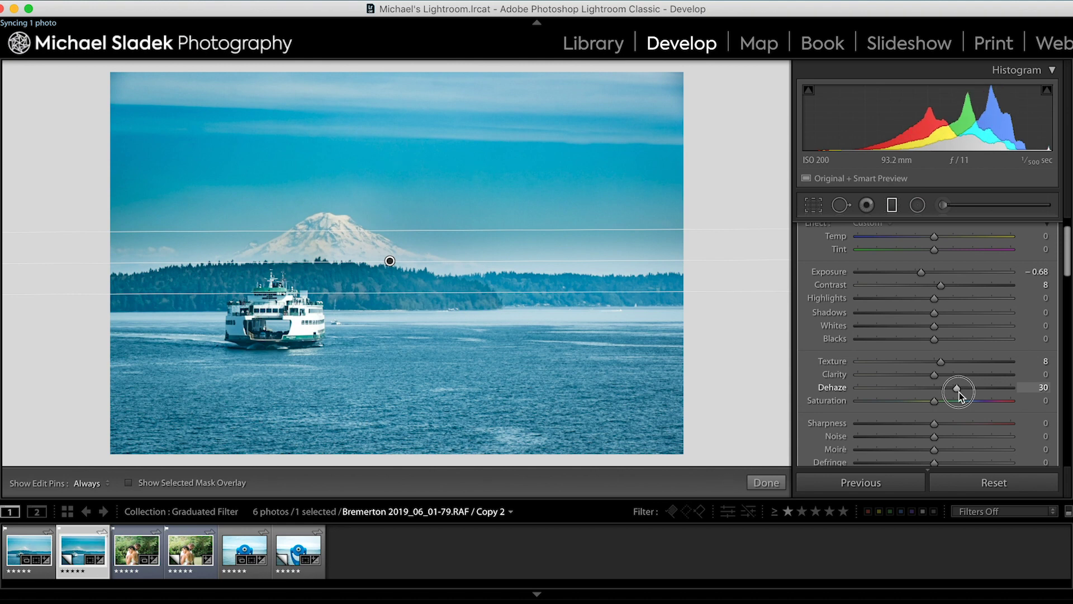
- Ease the filter's Dehaze to 20, raise Clarity to 9, and nudge the filter slightly lower
mouse_move(959, 396)
left_mouse_down()
mouse_move(989, 399)
mouse_move(952, 394)
left_mouse_up()
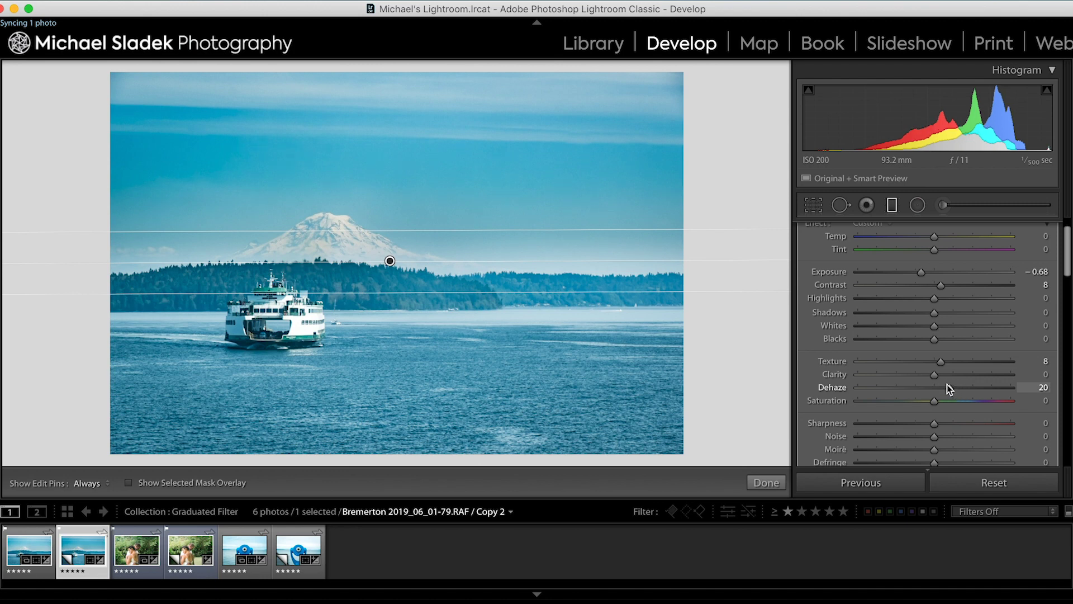
left_click_drag(939, 377, 942, 377)
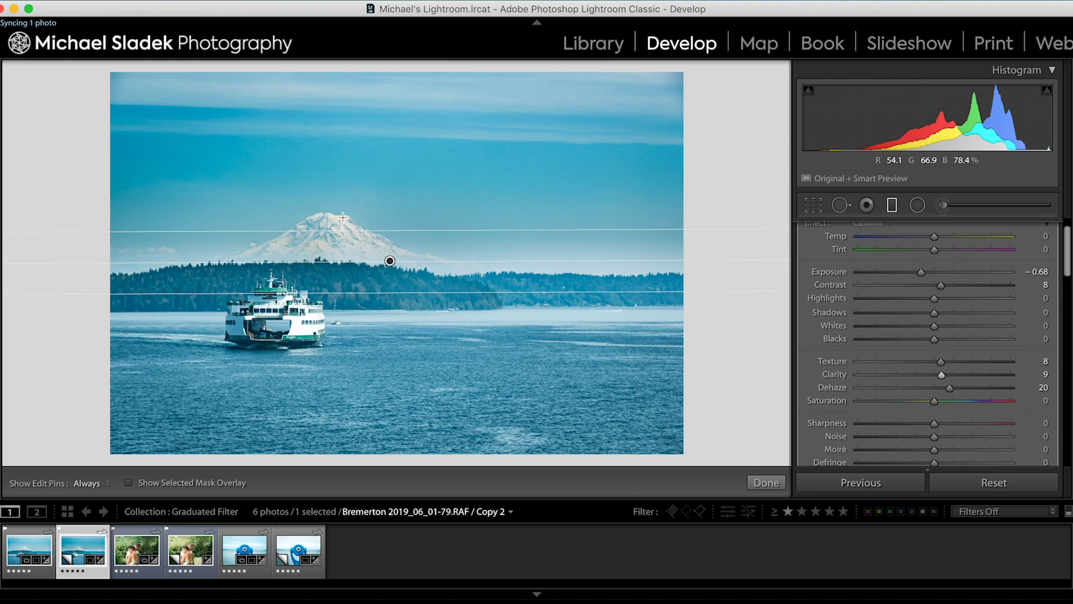
left_click(390, 261)
left_click_drag(389, 261, 391, 266)
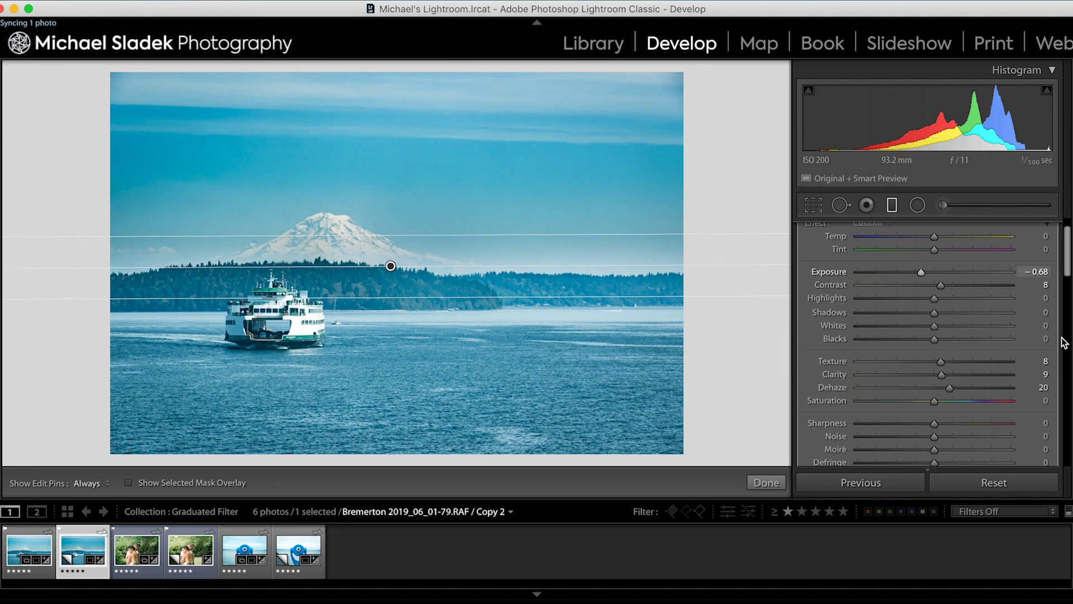
scroll(1064, 342, "up", 3)
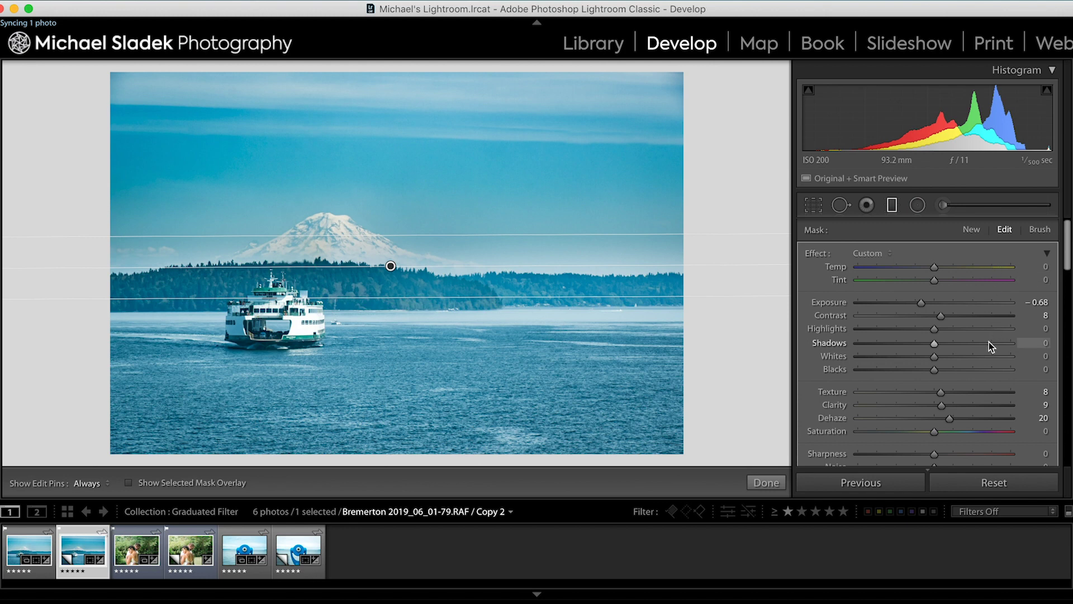
- Choose Luminance as the sky filter's Range Mask type
scroll(989, 343, "down", 3)
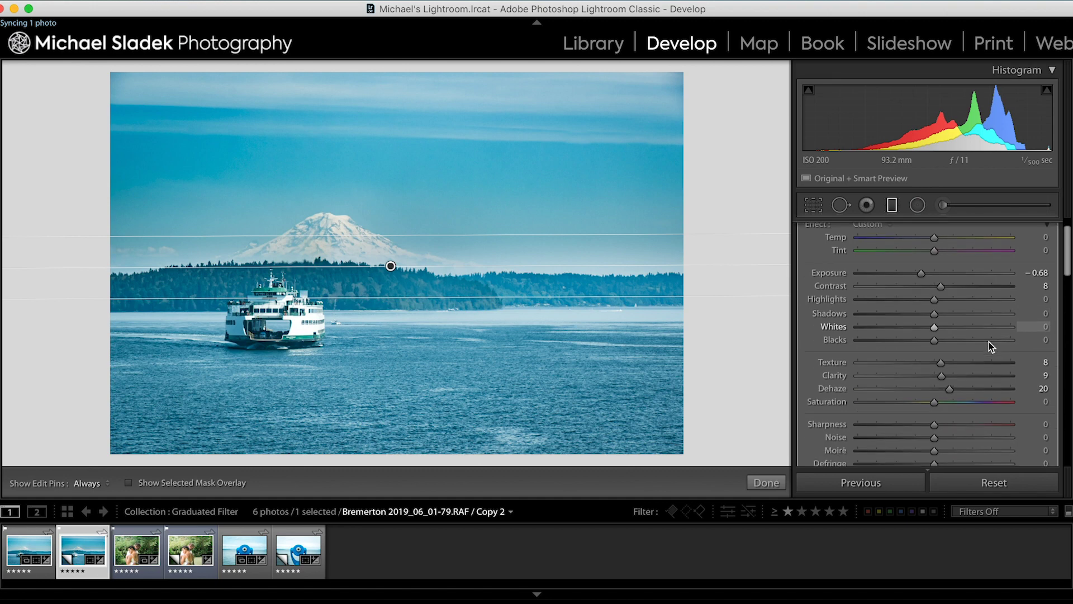
scroll(989, 342, "down", 6)
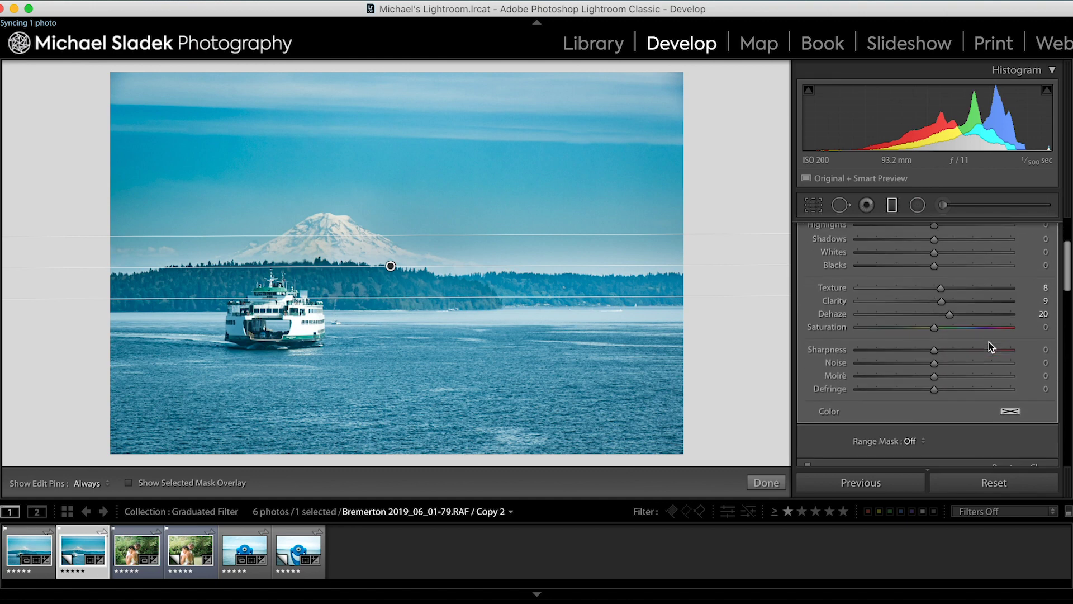
scroll(989, 342, "down", 3)
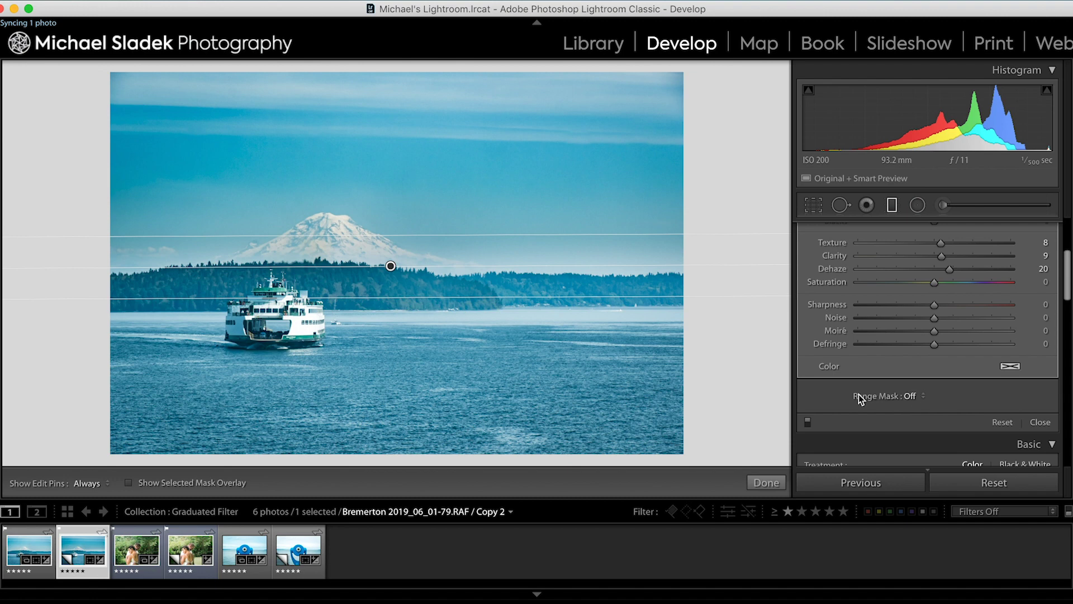
left_click(923, 397)
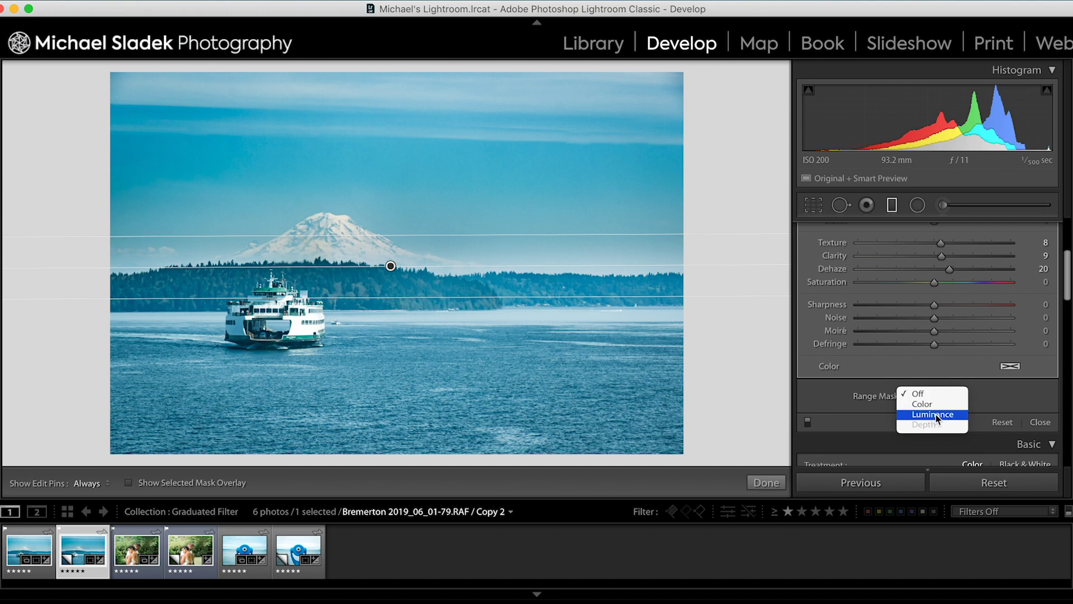
left_click(936, 414)
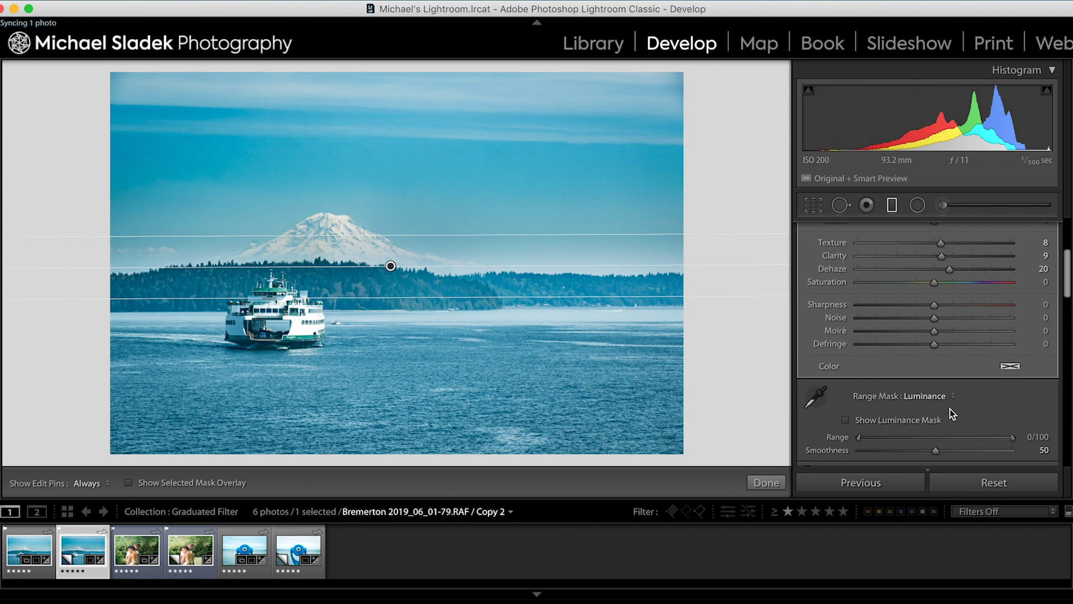
- Raise the luminance range's lower limit to 27 so the dark treeline is excluded
left_click(859, 441)
left_click_drag(860, 437, 898, 445)
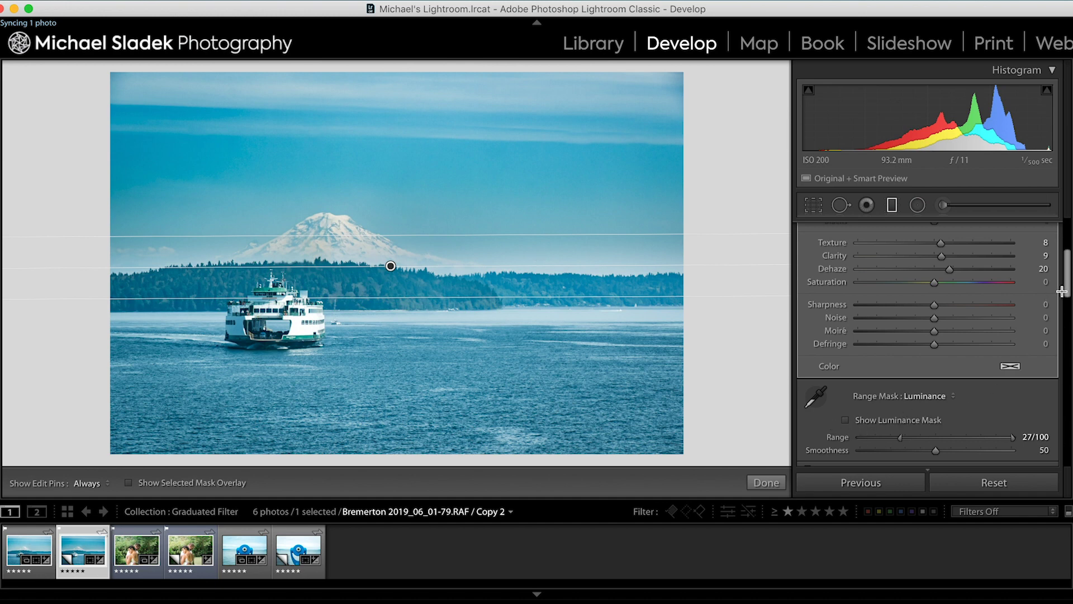
scroll(1070, 286, "down", 2)
scroll(1069, 282, "down", 3)
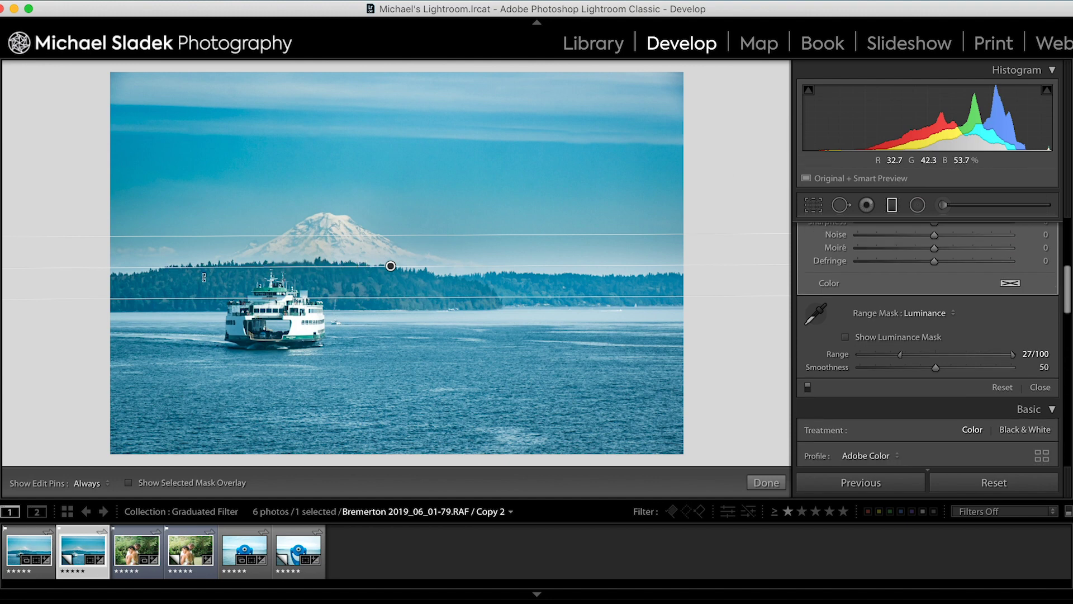
left_click(808, 388)
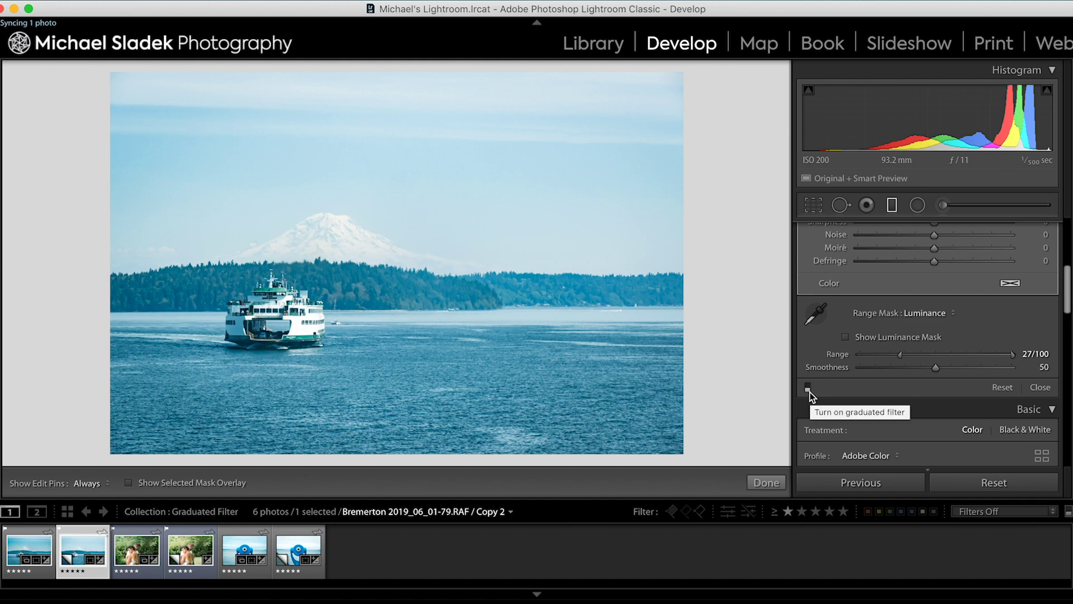
left_click(809, 387)
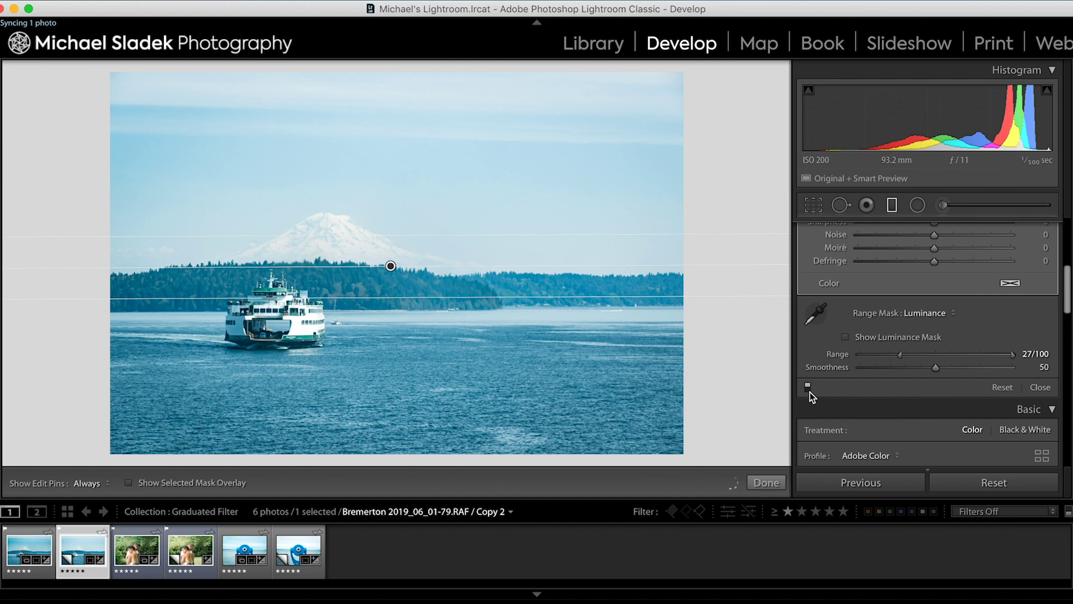
left_click(809, 388)
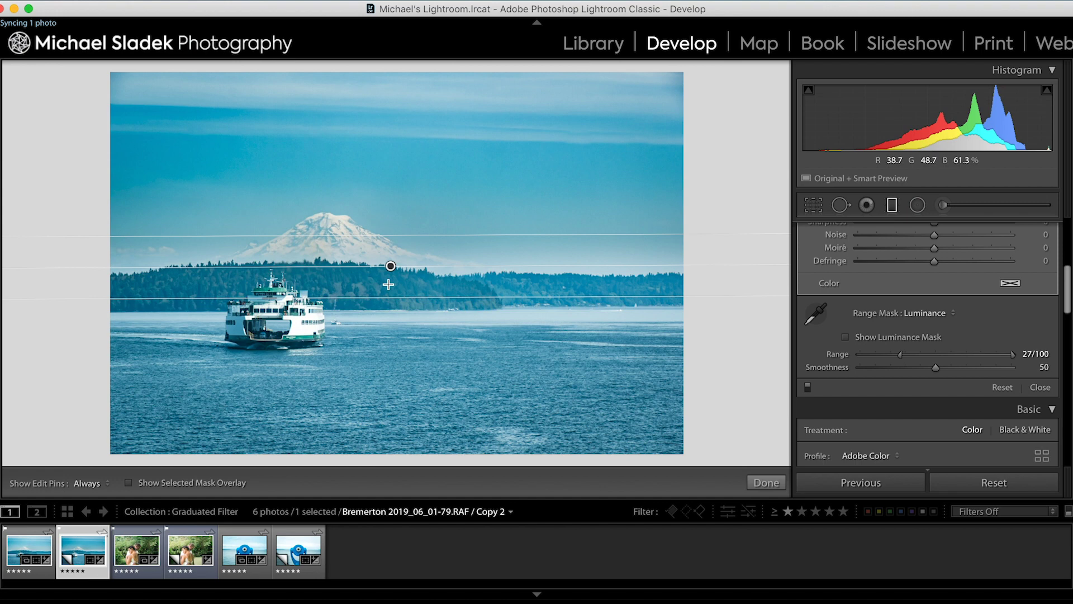
left_click(295, 559)
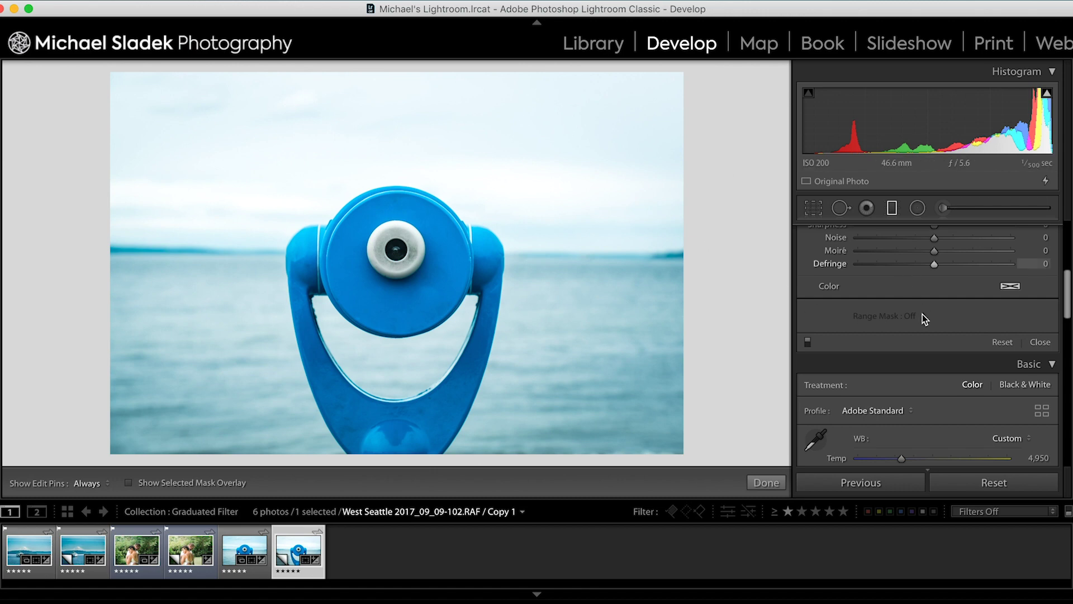
- Set the new filter's Exposure to -0.77 and draw it down over the binocular photo's sky
scroll(929, 322, "up", 8)
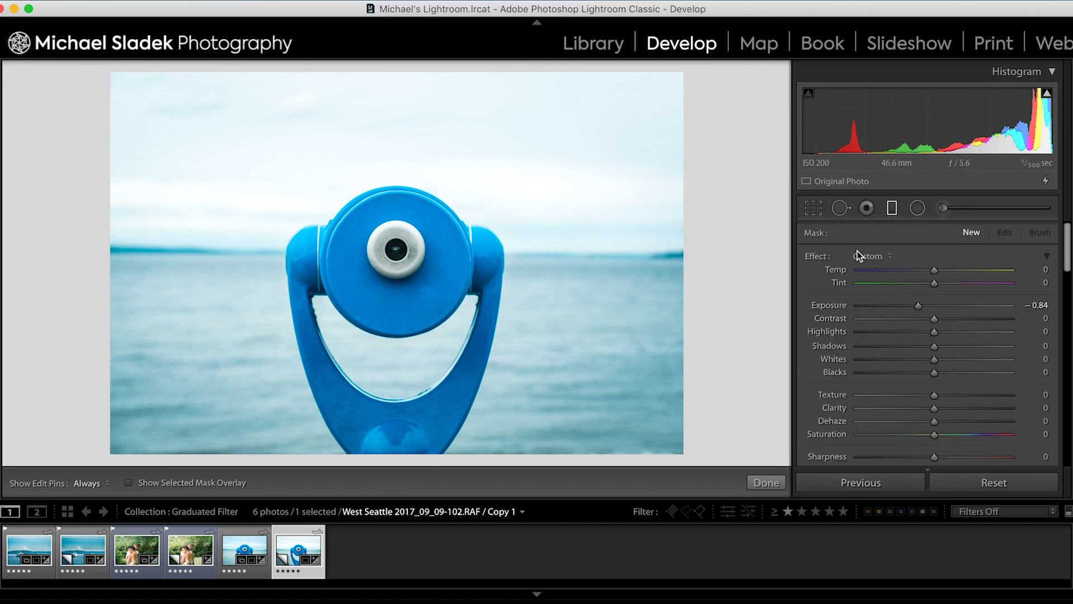
double_click(817, 257)
left_click_drag(936, 305, 919, 306)
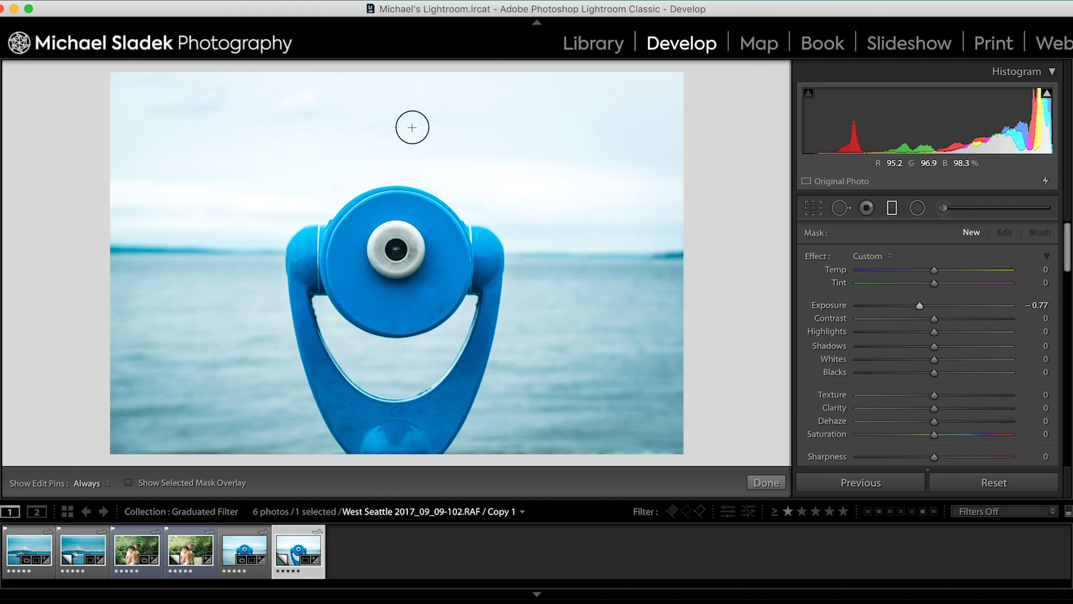
left_click_drag(412, 127, 410, 194)
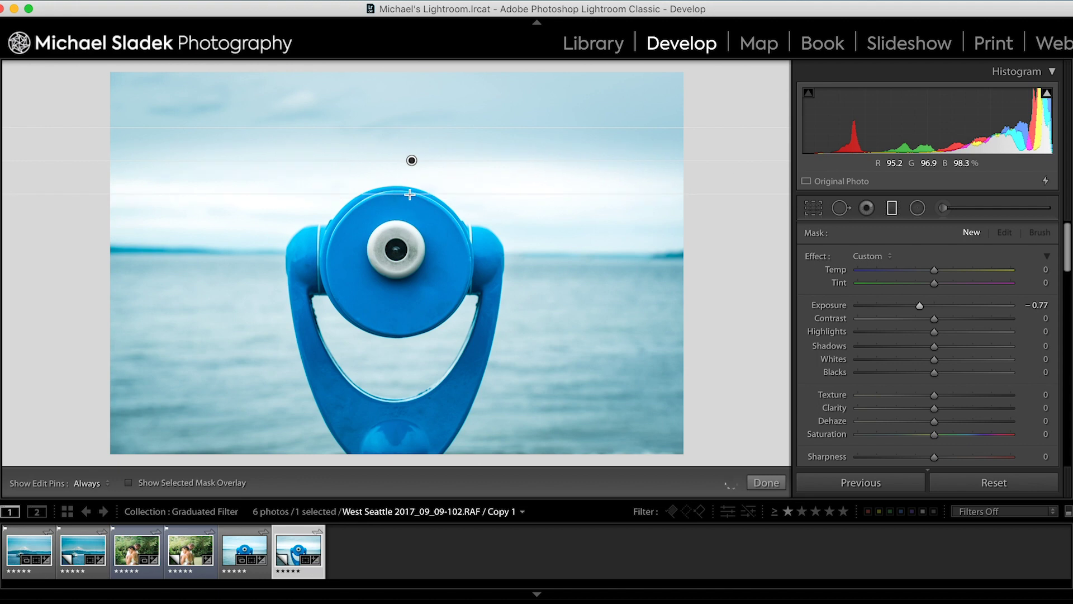
- Lower the binocular sky filter onto the viewer's top and narrow its transition toward the horizon
left_click(411, 160)
left_click_drag(412, 160, 406, 242)
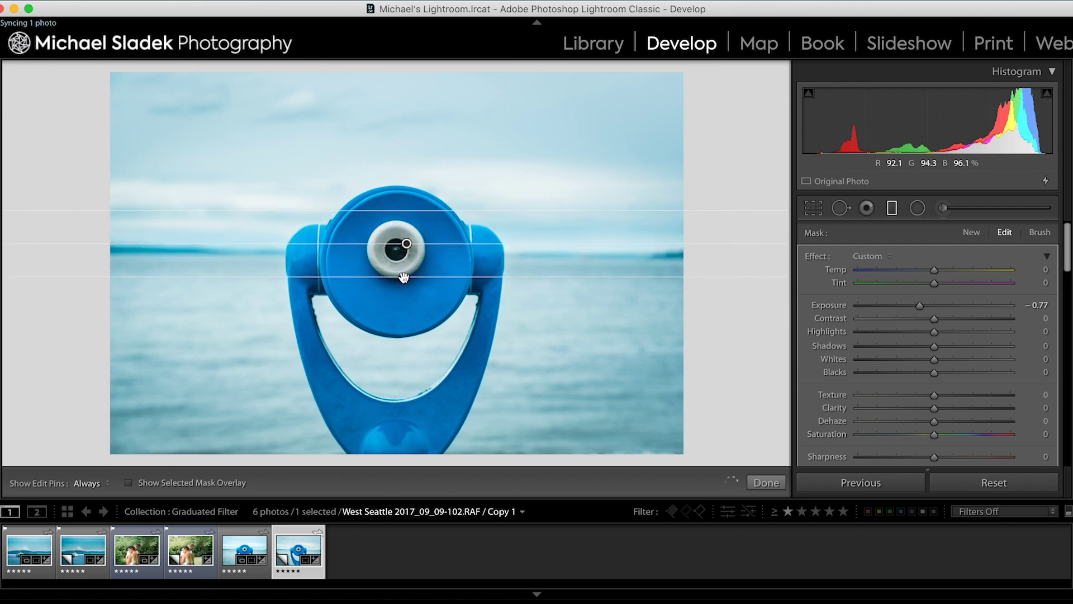
left_click_drag(404, 273, 407, 239)
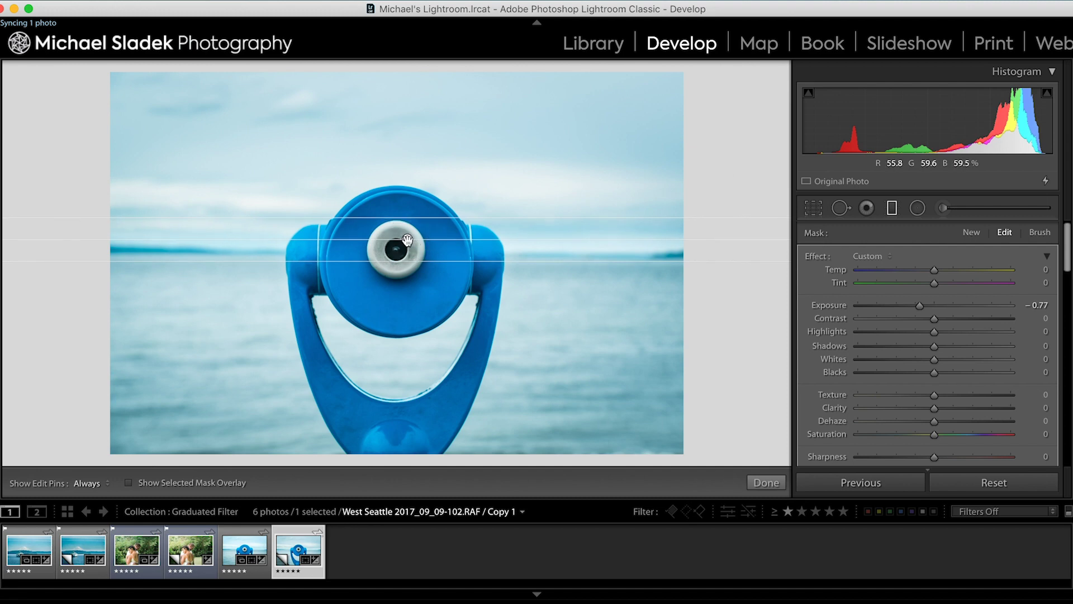
- Set the binocular sky filter to Temp −8, Contrast 10 and Dehaze 9
mouse_move(407, 241)
left_click_drag(937, 271, 934, 274)
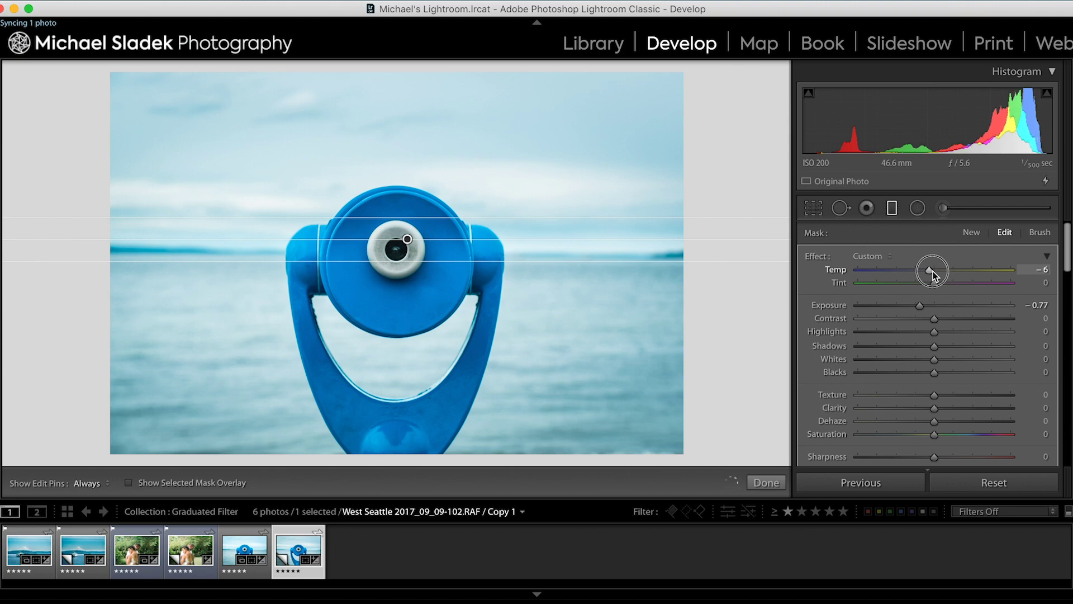
left_click_drag(933, 274, 929, 271)
left_click_drag(934, 321, 942, 321)
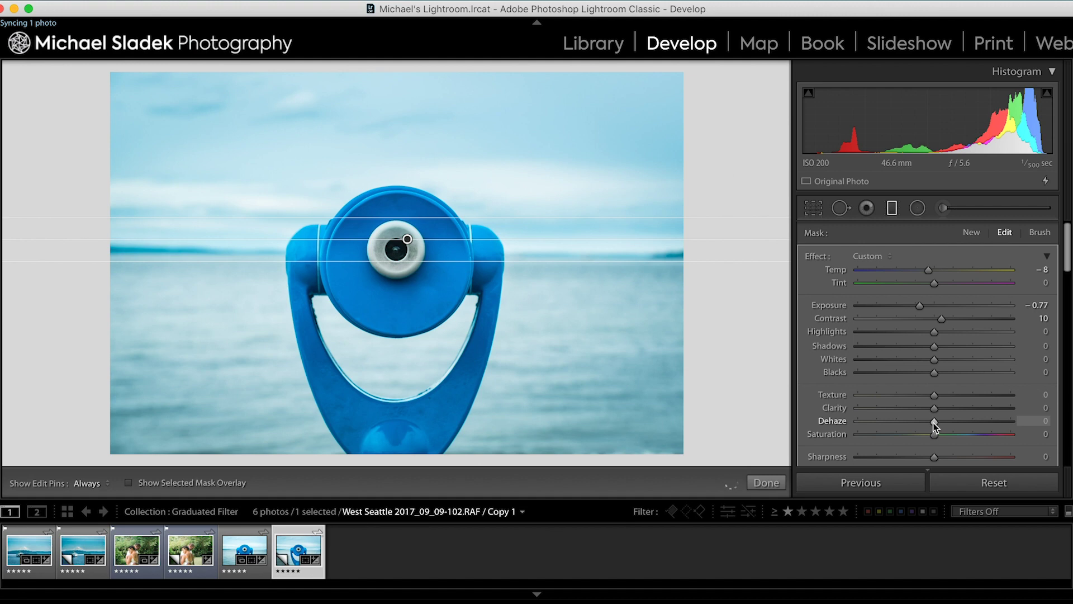
left_click_drag(933, 422, 942, 425)
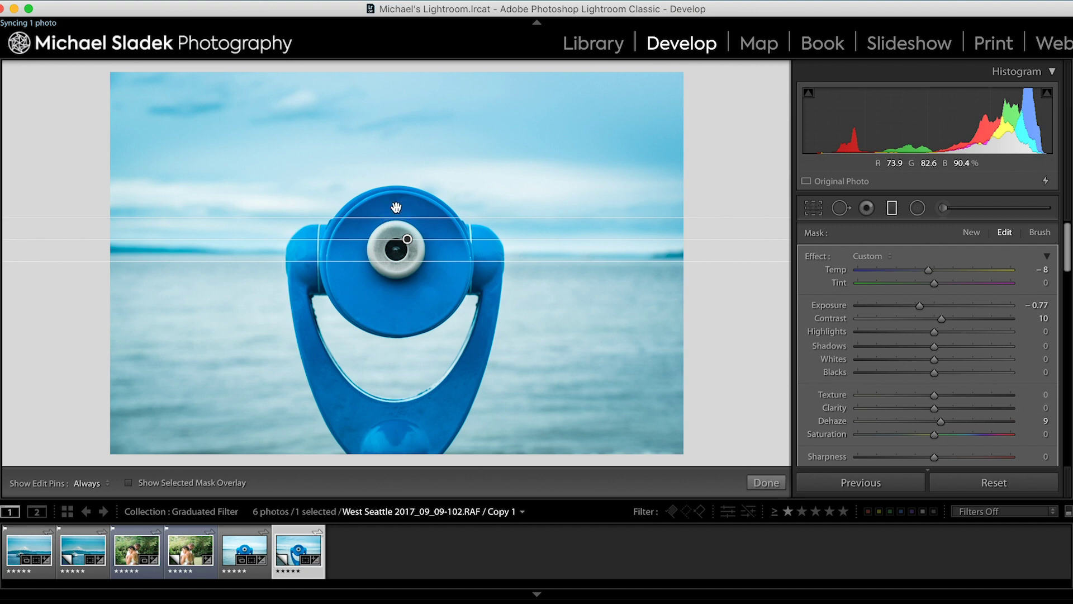
- Show the red mask overlay of the binocular sky filter
left_click(129, 483)
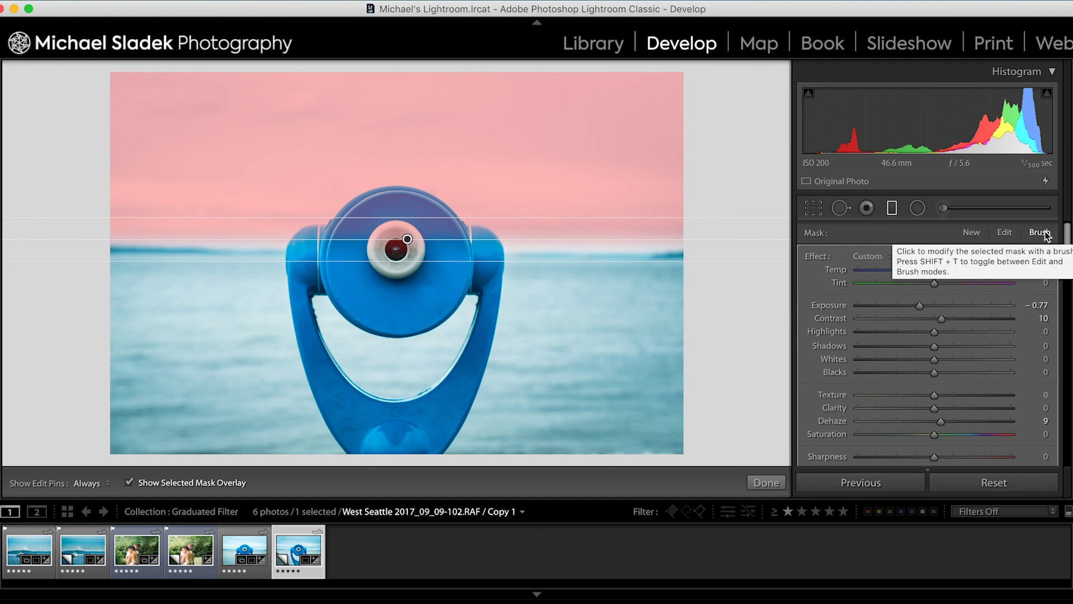
scroll(1036, 320, "down", 3)
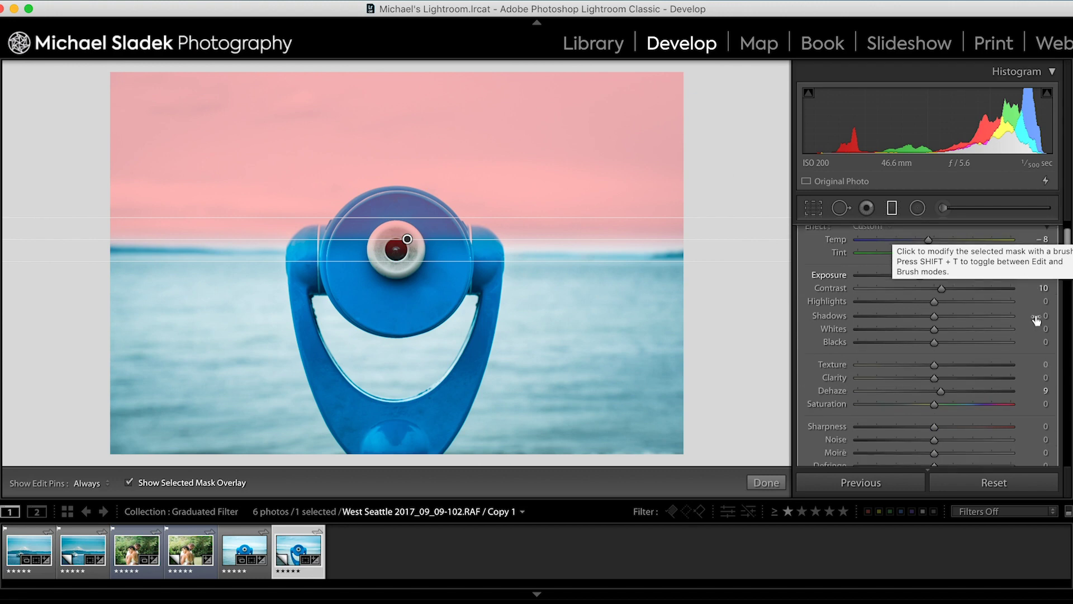
scroll(1036, 320, "down", 9)
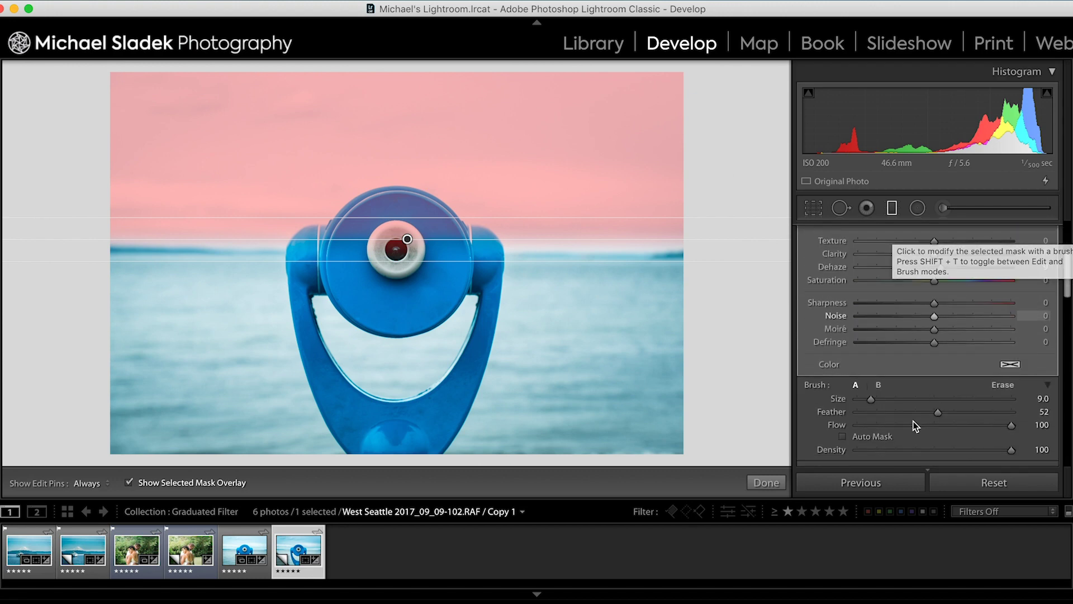
scroll(915, 426, "down", 1)
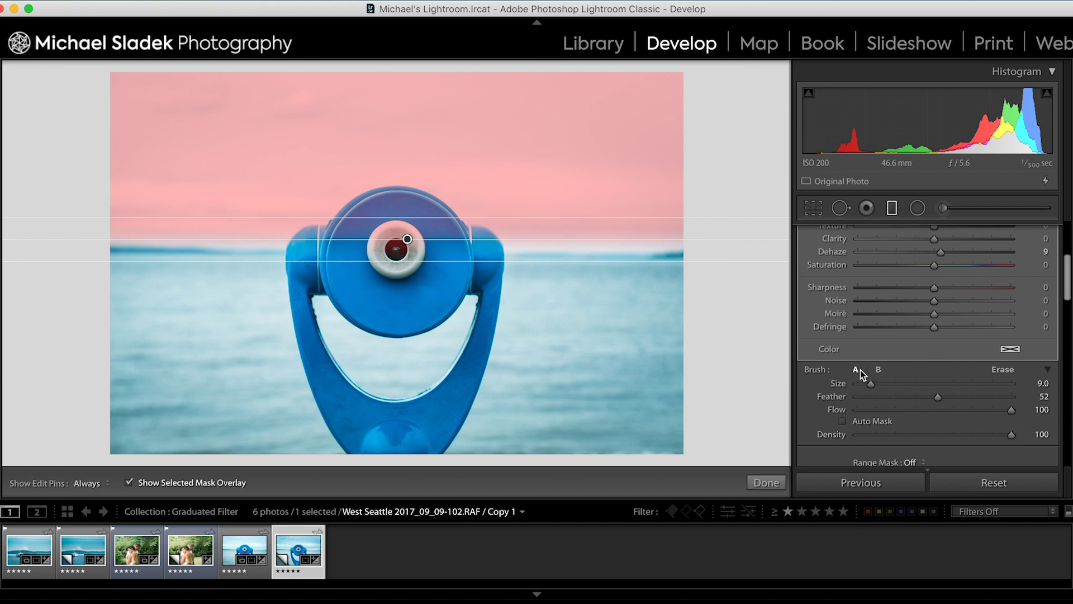
- Try erasing the filter from the viewer's top with a smaller erase brush, then undo it
left_click(1003, 370)
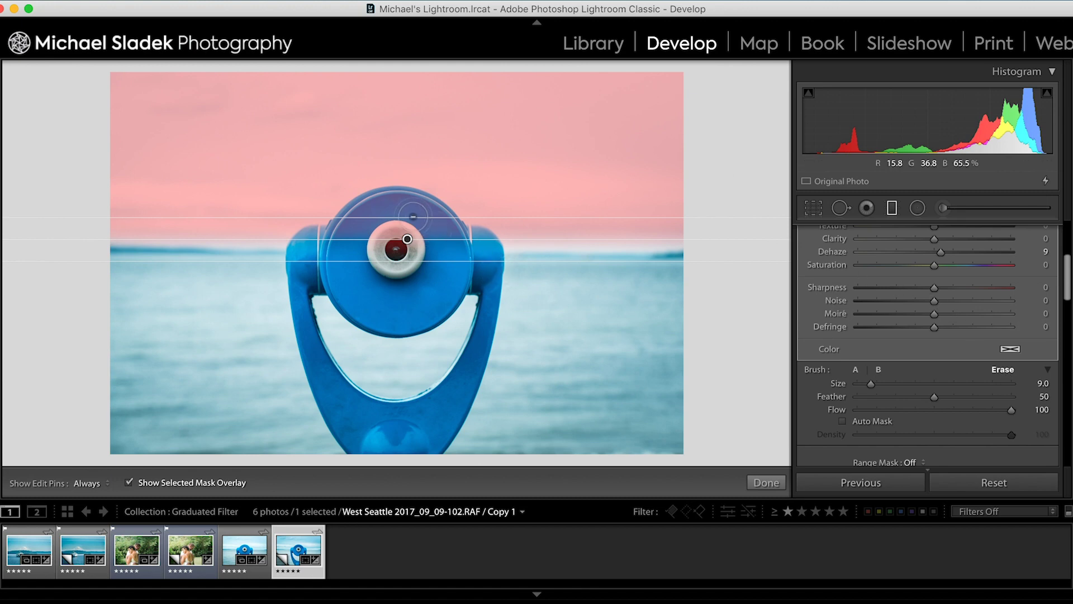
key("bracketleft")
key("bracketleft")
key("h")
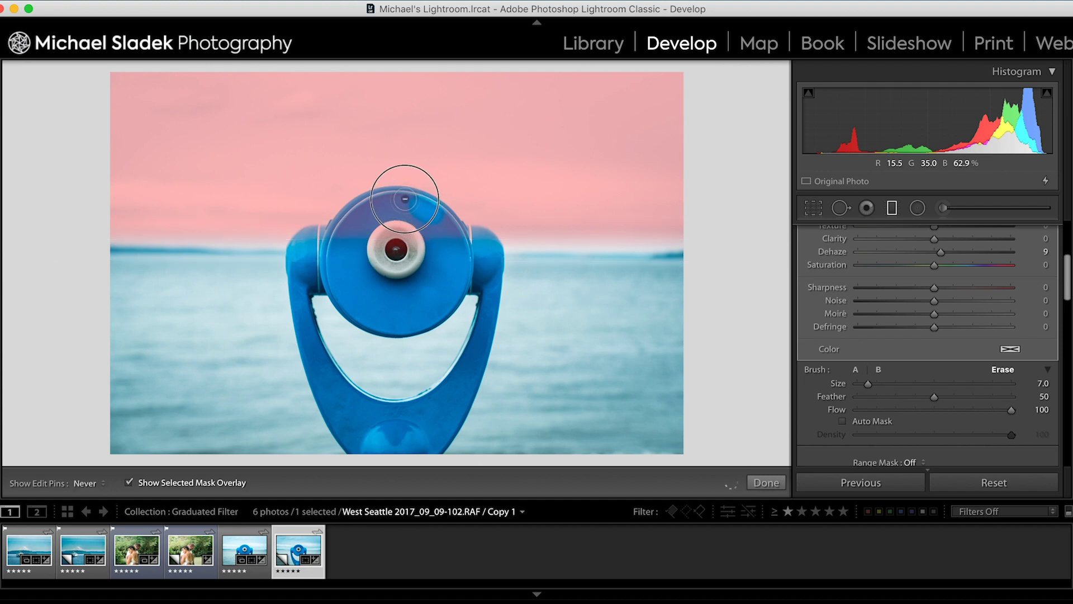
mouse_move(384, 198)
left_mouse_down()
mouse_move(327, 250)
mouse_move(380, 217)
mouse_move(408, 223)
mouse_move(365, 249)
mouse_move(434, 241)
mouse_move(399, 238)
mouse_move(450, 251)
mouse_move(447, 223)
mouse_move(410, 193)
mouse_move(365, 208)
mouse_move(324, 254)
mouse_move(292, 253)
mouse_move(312, 235)
mouse_move(288, 254)
mouse_move(294, 231)
left_mouse_up()
key("h")
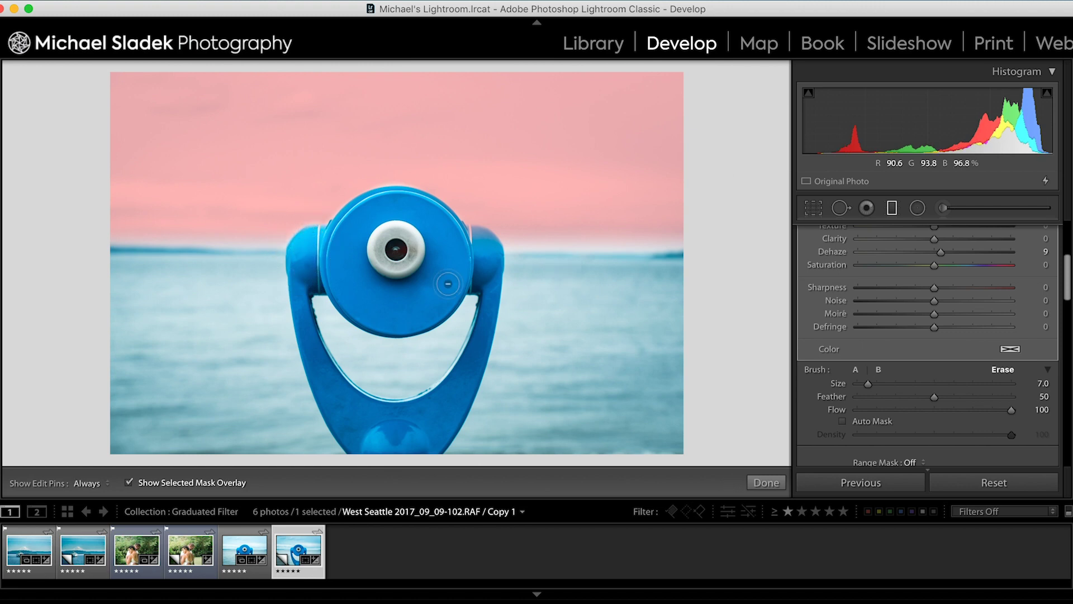
key("super+z")
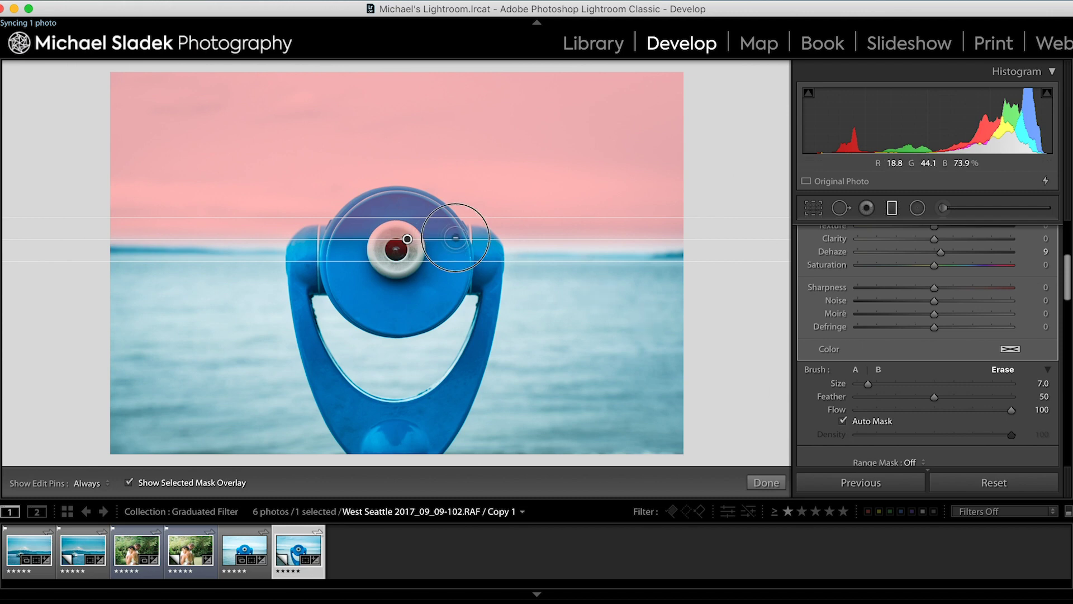
key("h")
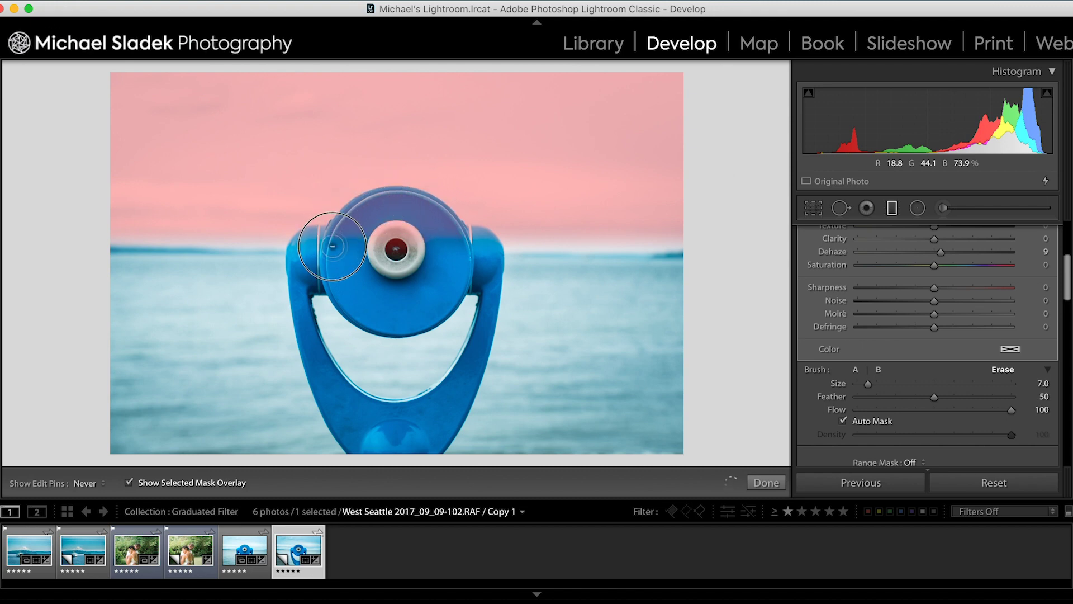
- With Auto Mask off, erase the sky filter from the viewer's lens, then hide the overlay
key("h")
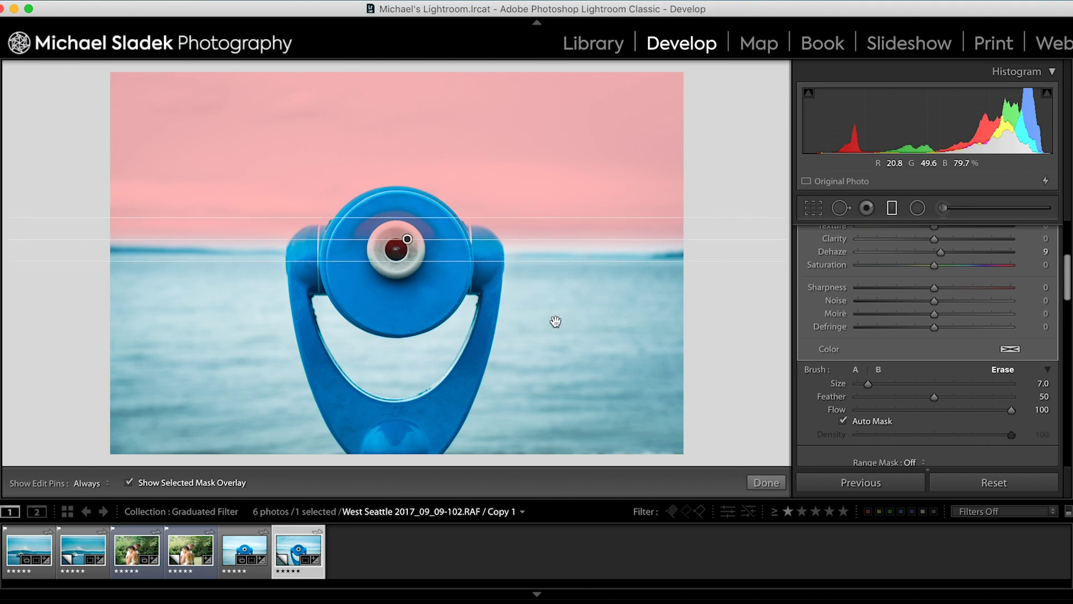
left_click(843, 420)
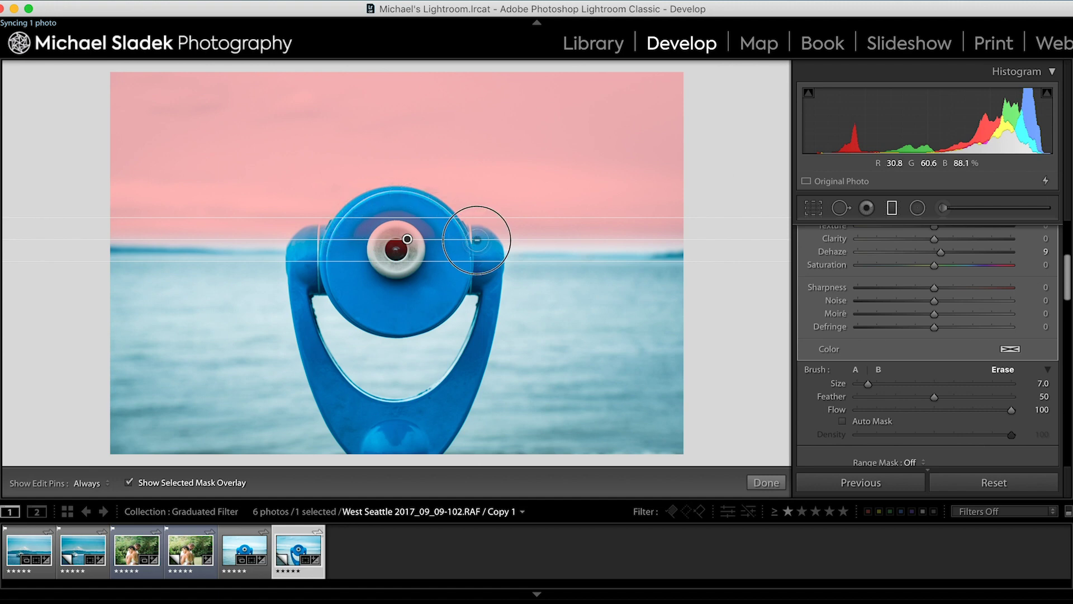
key("h")
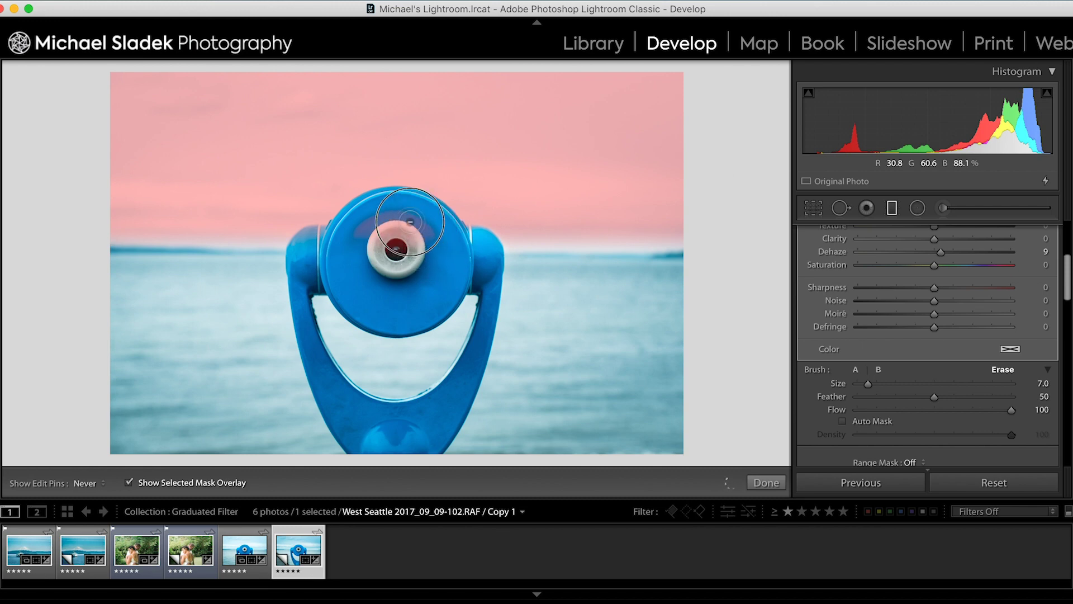
mouse_move(410, 222)
left_mouse_down()
mouse_move(367, 215)
mouse_move(340, 249)
mouse_move(406, 219)
mouse_move(433, 240)
mouse_move(355, 259)
mouse_move(406, 241)
mouse_move(453, 265)
mouse_move(308, 271)
mouse_move(299, 254)
mouse_move(322, 239)
mouse_move(416, 254)
mouse_move(393, 266)
left_mouse_up()
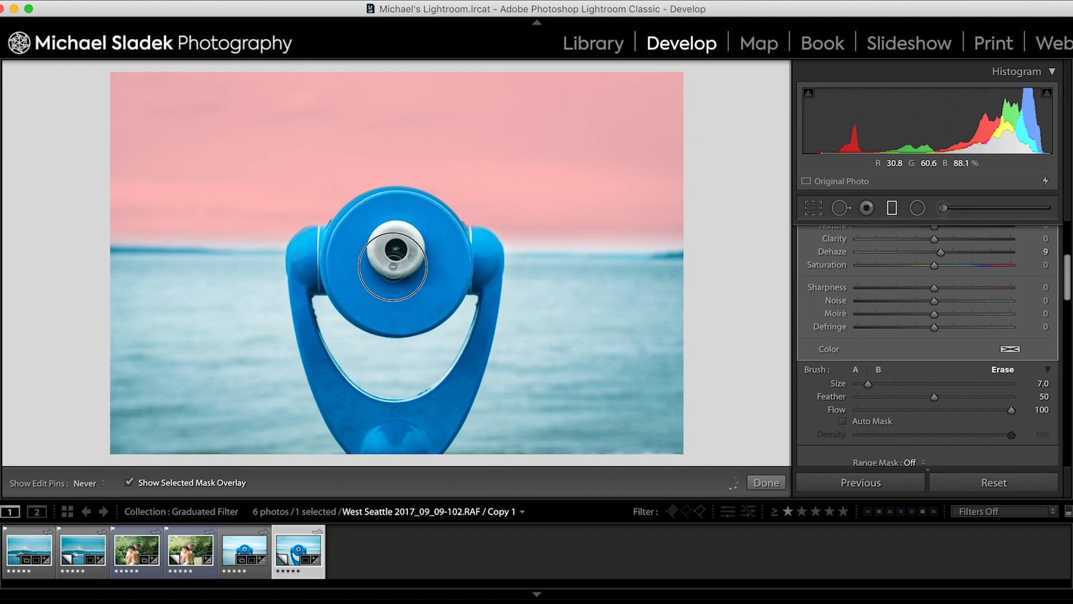
key("h")
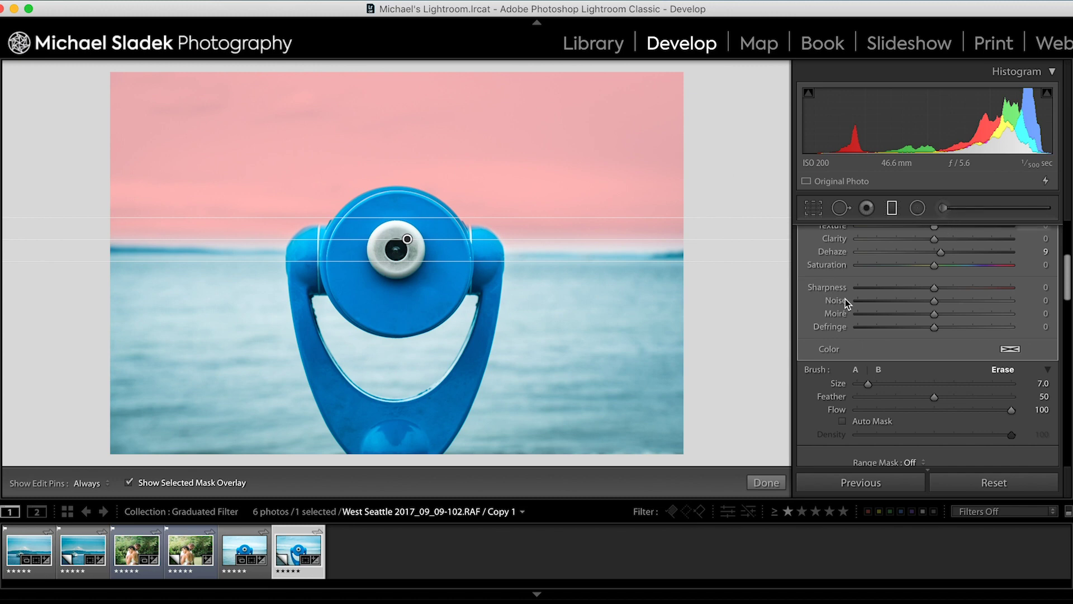
left_click(129, 482)
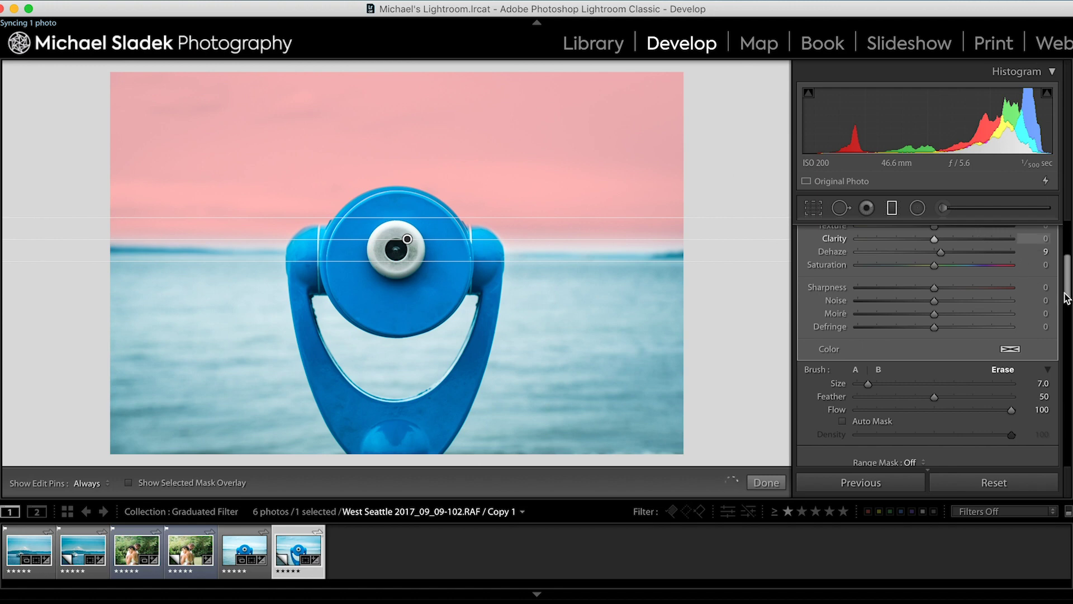
- Compare the binocular photo with its graduated filters switched off and back on
mouse_move(1069, 288)
left_mouse_down()
mouse_move(1066, 216)
mouse_move(1067, 296)
left_mouse_up()
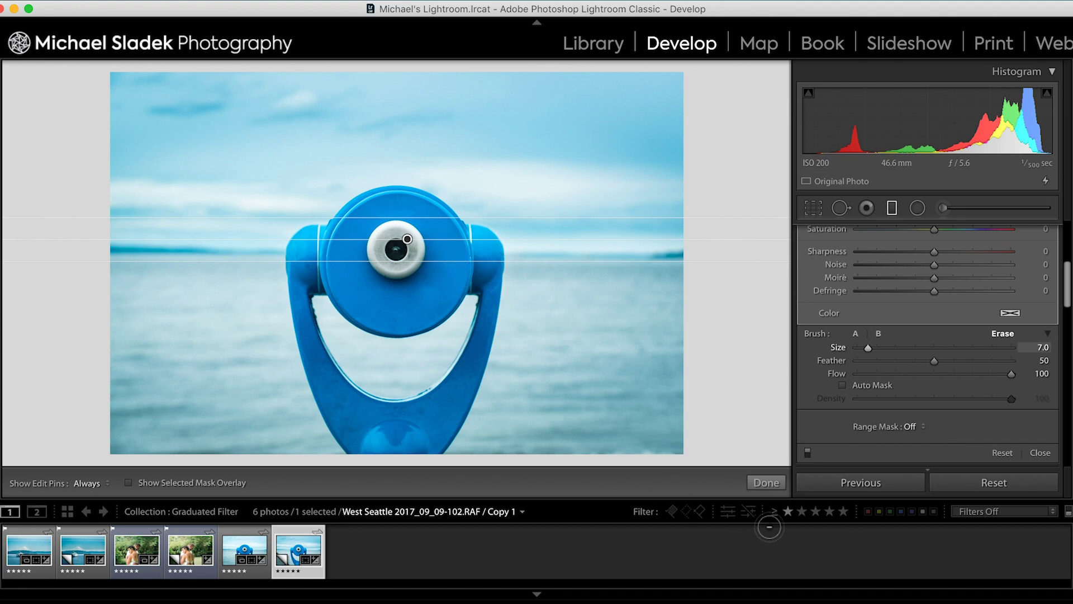
left_click(808, 453)
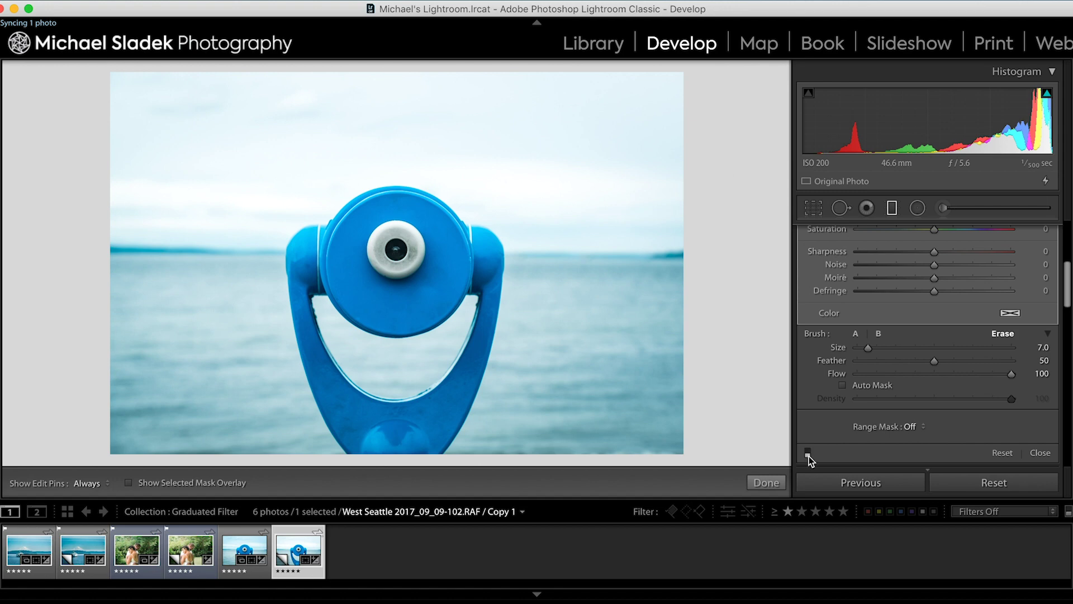
left_click(808, 453)
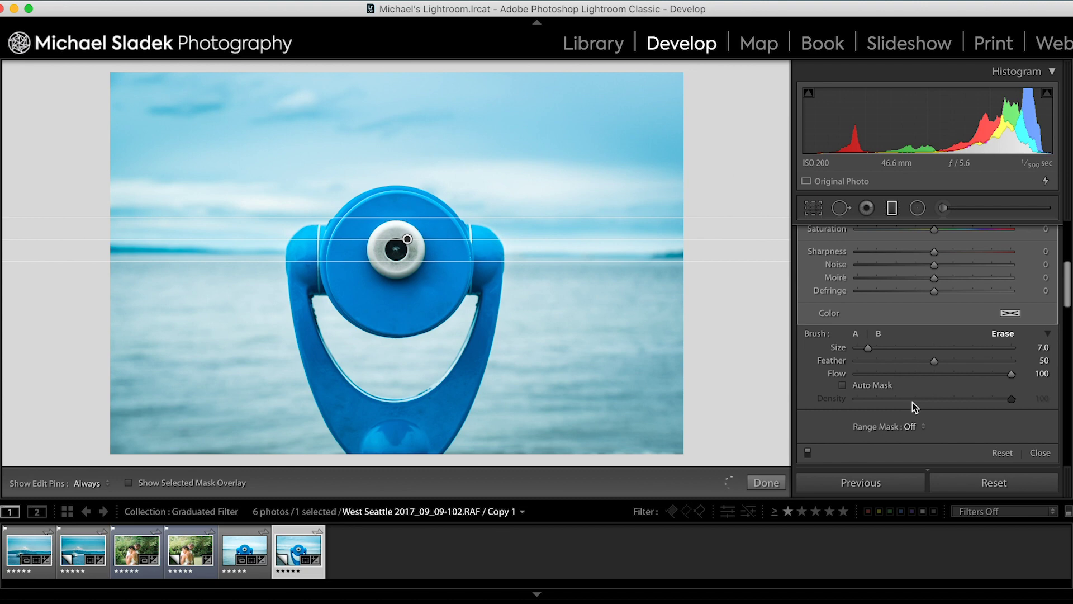
- Open the fourth-thumbnail wedding copy, reset the filter Effect, and set Exposure to −0.81
left_click(190, 555)
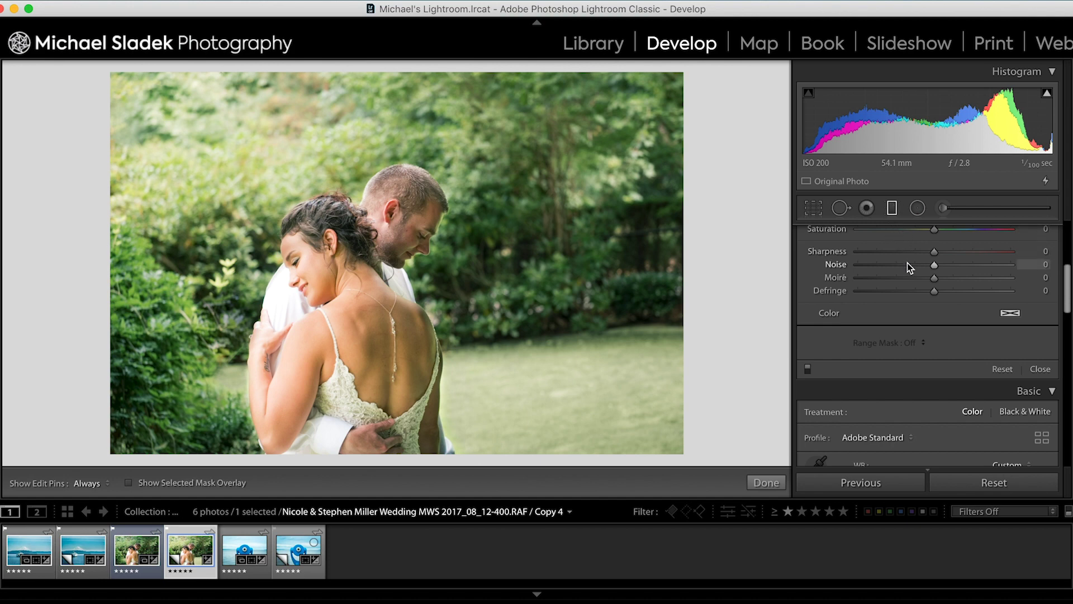
scroll(930, 311, "up", 5)
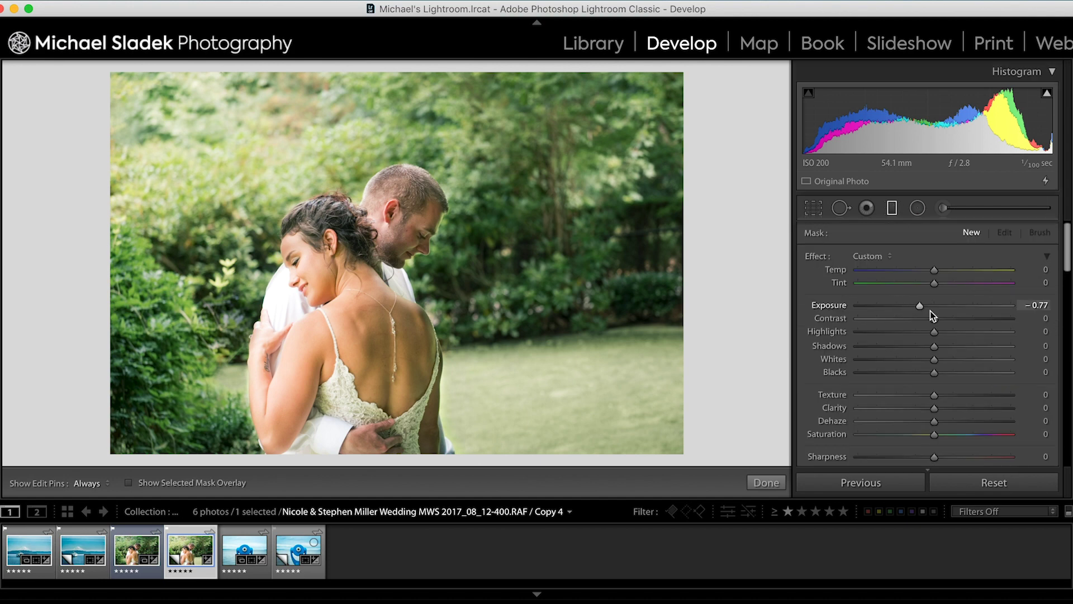
double_click(817, 256)
left_click_drag(935, 306, 919, 305)
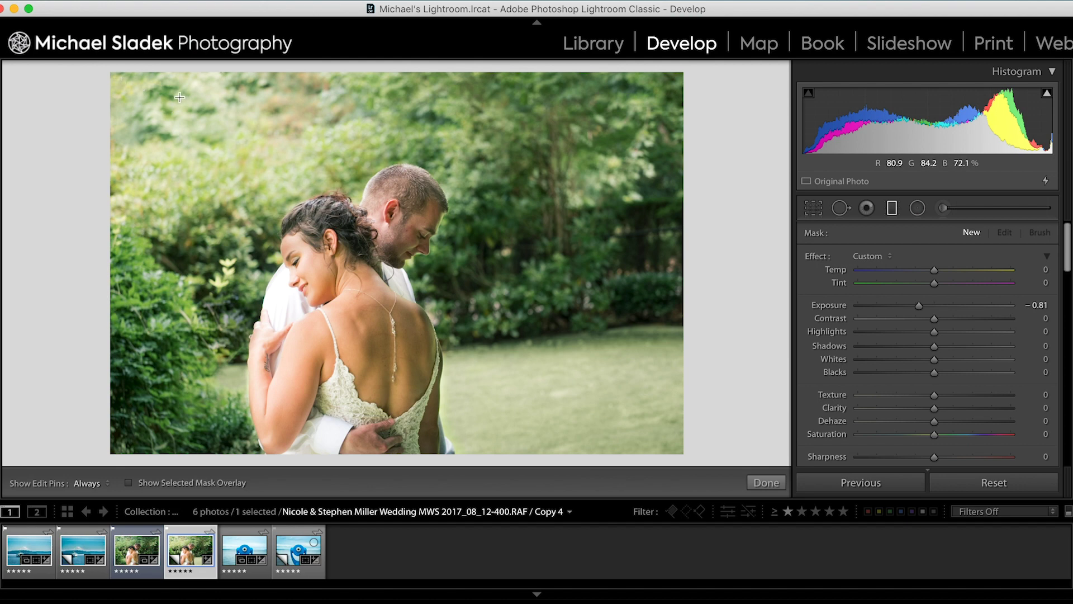
- Draw the −0.81 filter diagonally from the top-left corner toward the couple over the bright trees
left_click_drag(169, 96, 317, 171)
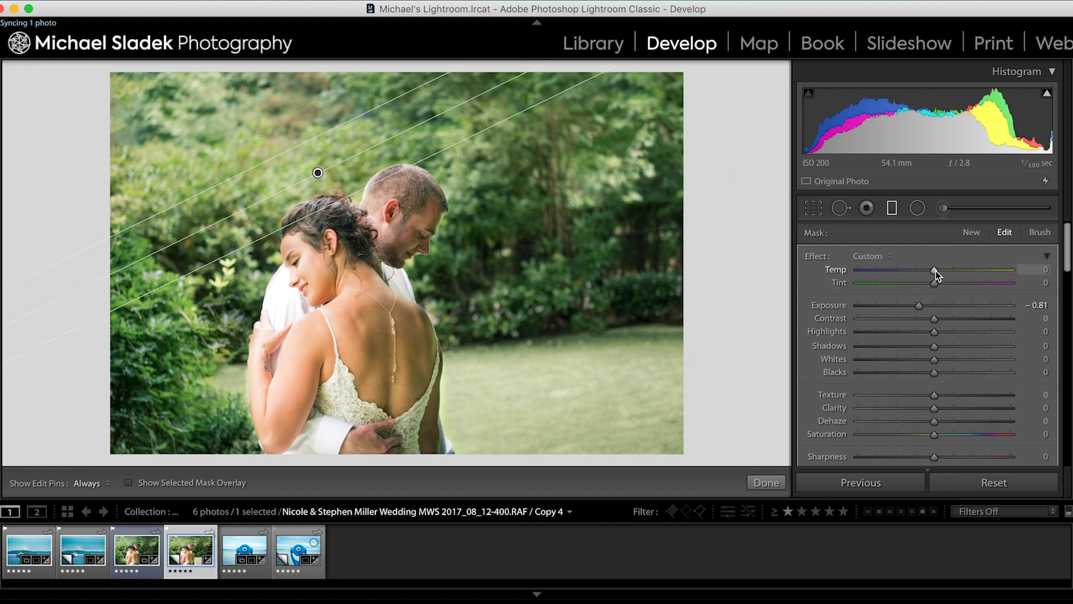
- Set the tree filter to Temp −10 and Tint −8, then open the original wedding photo
left_click_drag(936, 271, 928, 269)
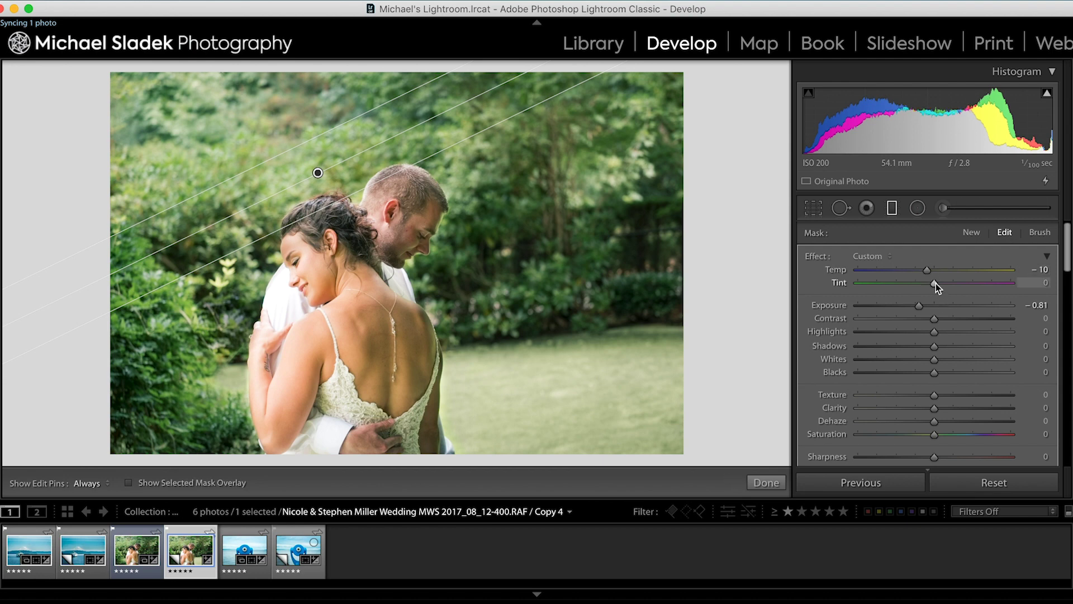
left_click_drag(936, 283, 930, 284)
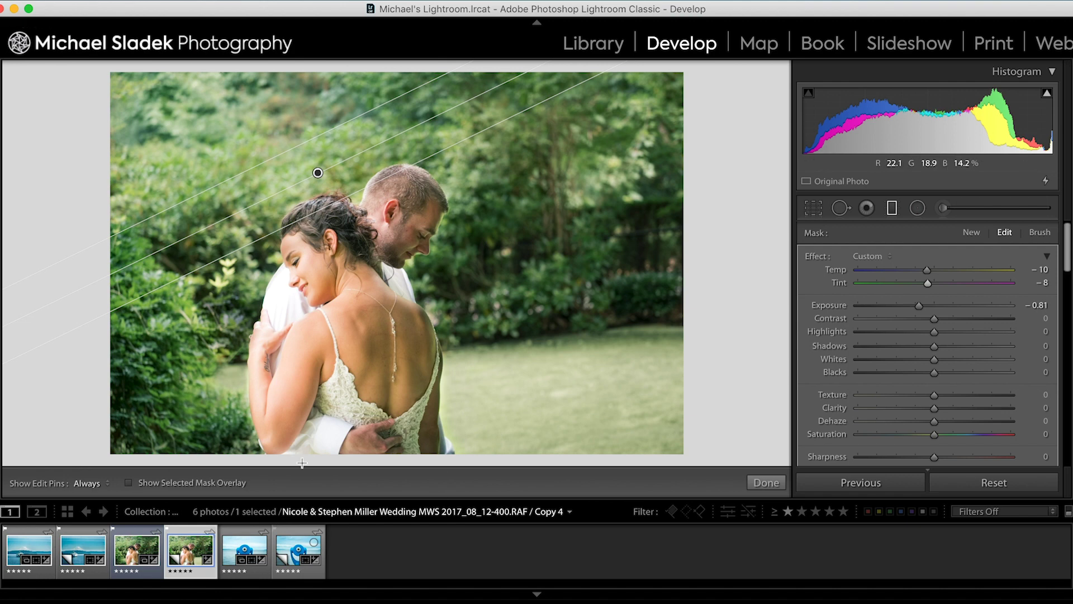
left_click(141, 559)
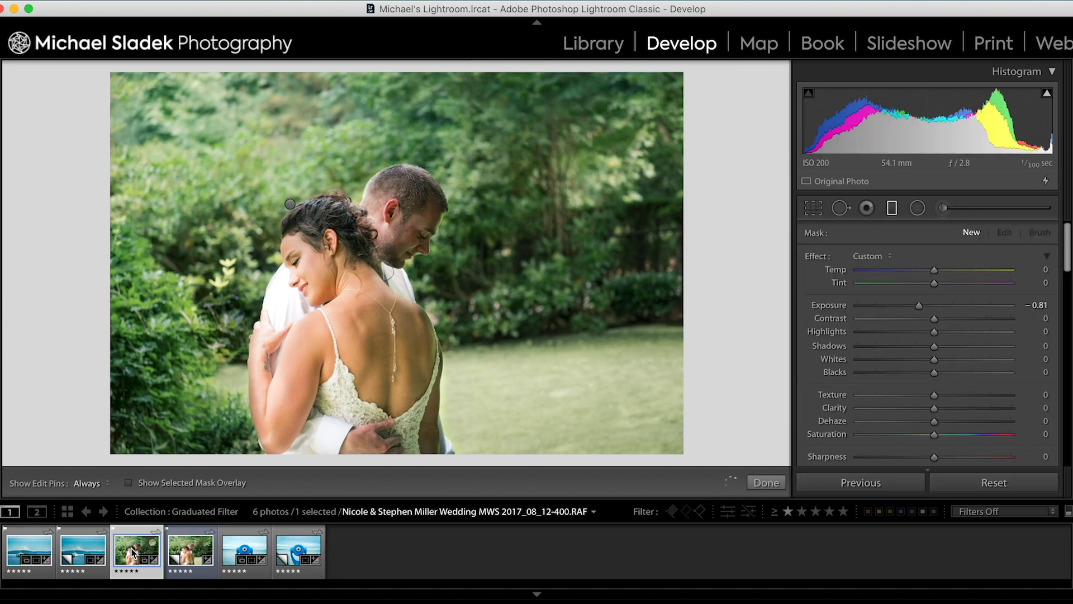
- Toggle the original wedding photo between its Before and After views
key("backslash")
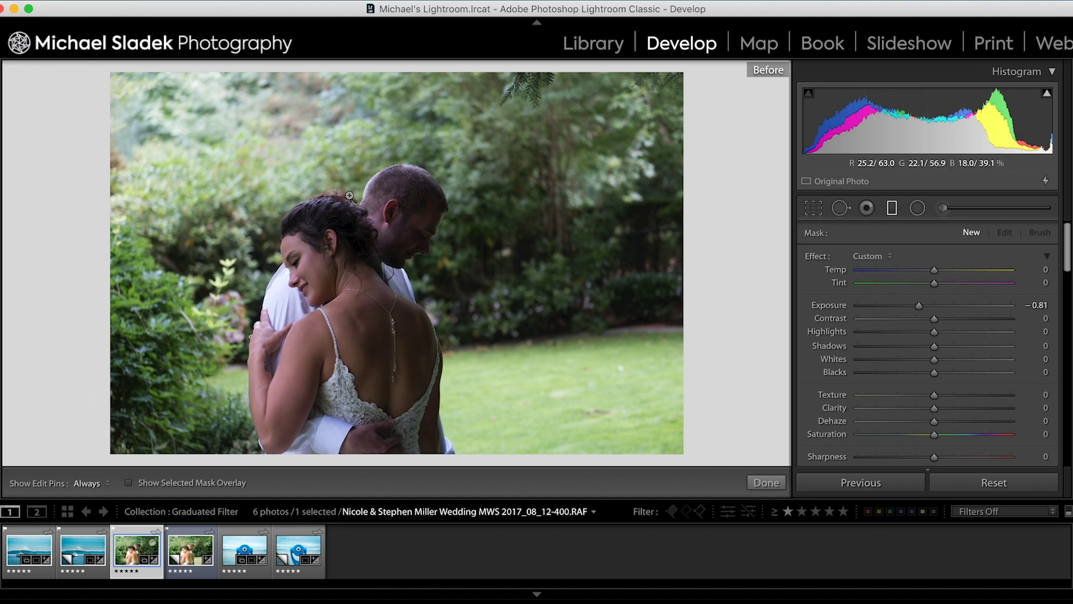
key("backslash")
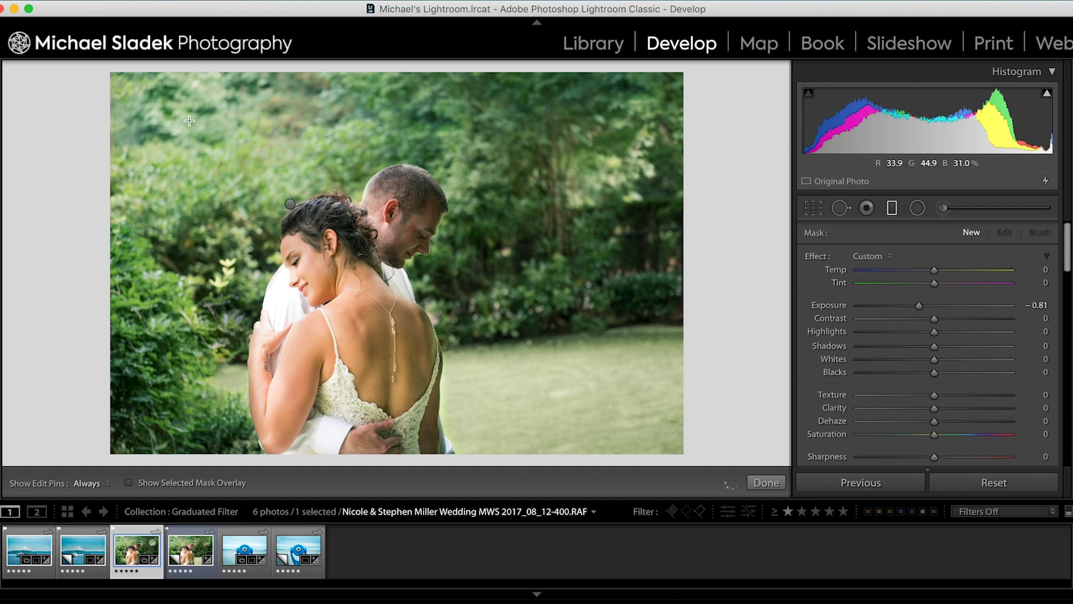